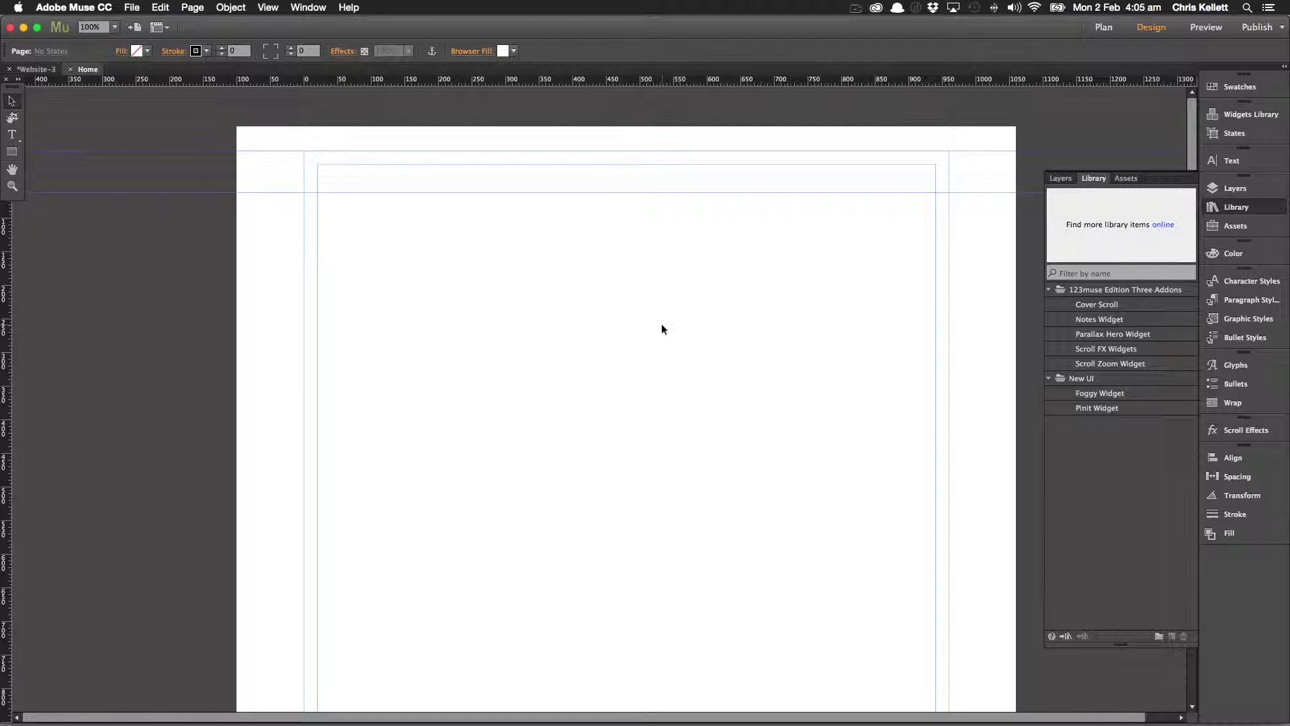
Bring Google Chrome to the front from the Dock, showing a blank new tab
{"action": "mouse_move", "coordinate": [568, 718]}
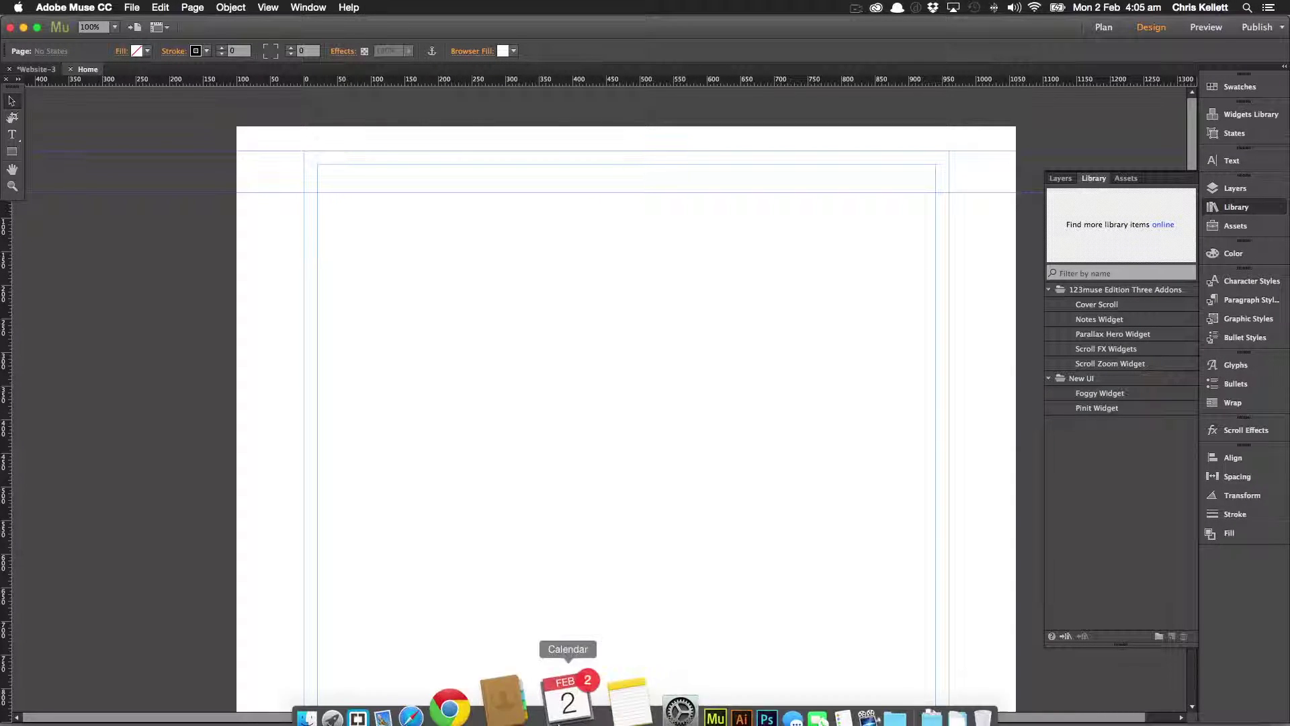
{"action": "left_click", "coordinate": [505, 708]}
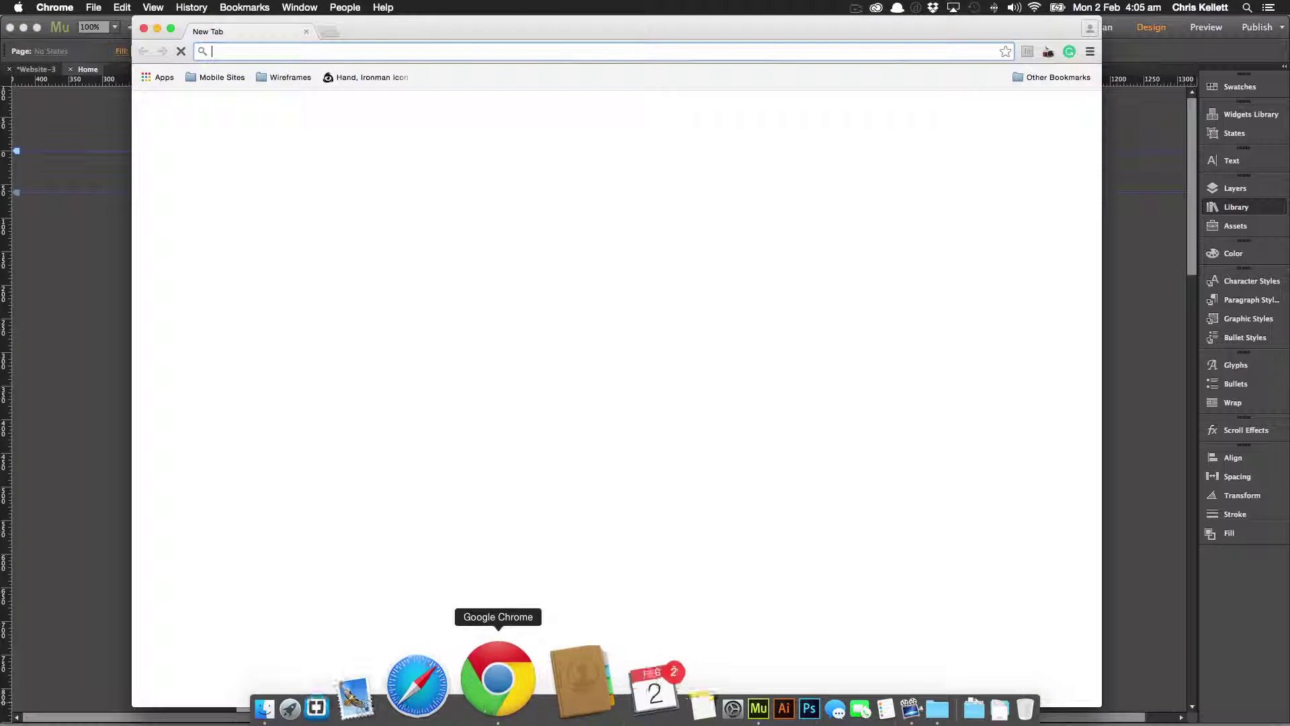
Load 123muse.com in Chrome, trimming the autocompleted address back to the bare domain
{"action": "type", "text": "123muse.com/edition_three-tester/"}
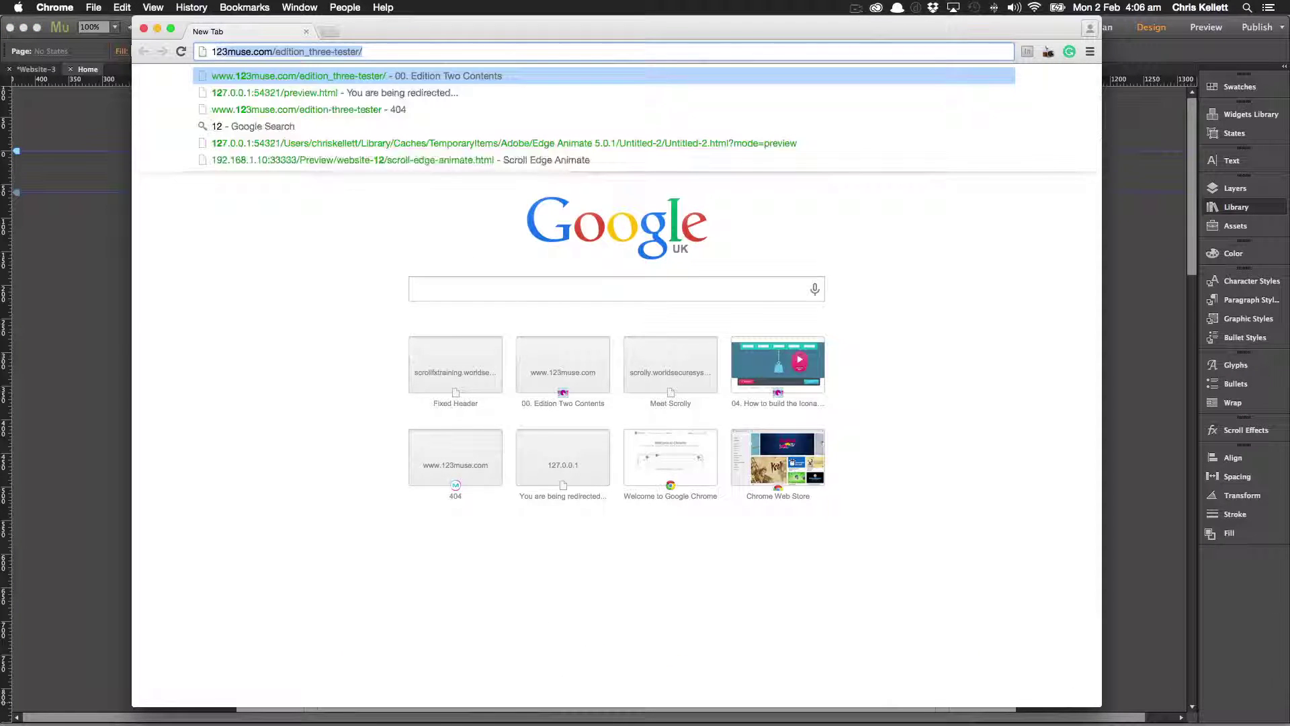
{"action": "key", "text": "Right"}
{"action": "key", "text": "BackSpace"}
{"action": "key", "text": "BackSpace"}
{"action": "key", "text": "BackSpace"}
{"action": "key", "text": "BackSpace"}
{"action": "key", "text": "BackSpace"}
{"action": "key", "text": "BackSpace"}
{"action": "key", "text": "BackSpace"}
{"action": "key", "text": "BackSpace"}
{"action": "key", "text": "BackSpace"}
{"action": "key", "text": "BackSpace"}
{"action": "key", "text": "BackSpace"}
{"action": "key", "text": "BackSpace"}
{"action": "key", "text": "BackSpace"}
{"action": "key", "text": "BackSpace"}
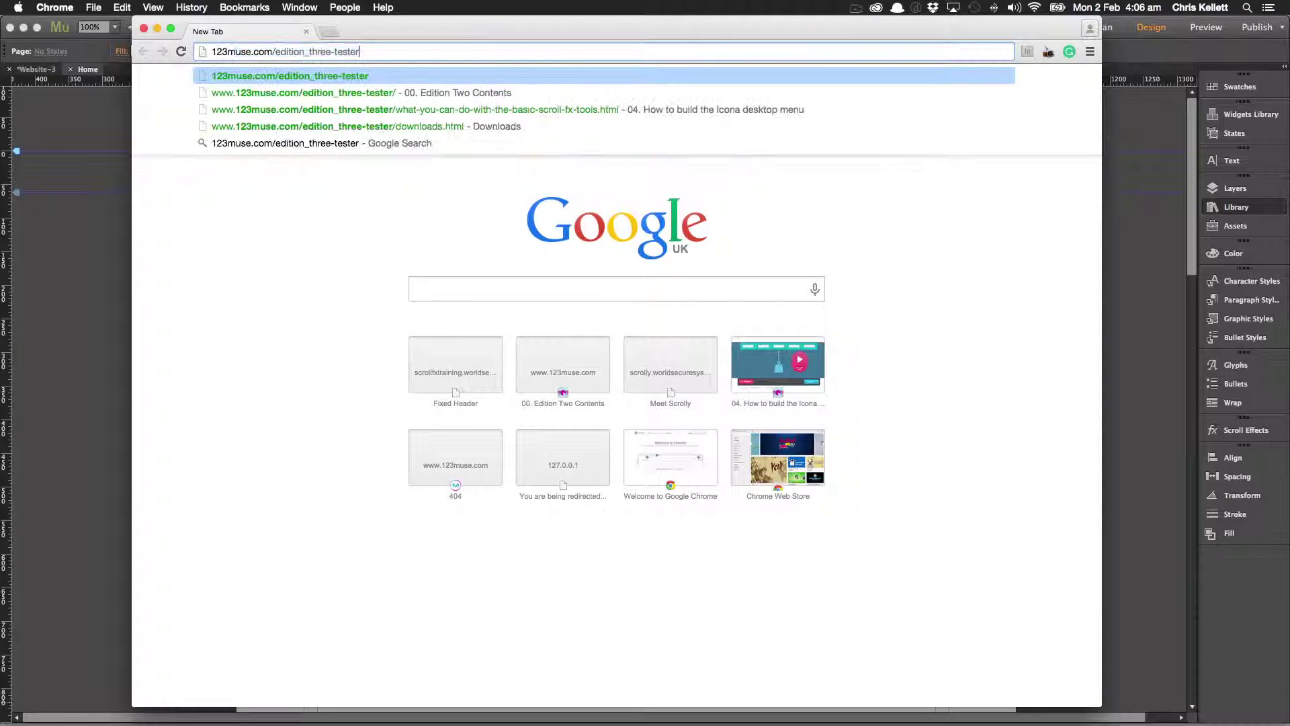
{"action": "key", "text": "BackSpace"}
{"action": "key", "text": "BackSpace"}
{"action": "key", "text": "BackSpace"}
{"action": "key", "text": "BackSpace"}
{"action": "key", "text": "BackSpace"}
{"action": "key", "text": "BackSpace"}
{"action": "key", "text": "BackSpace"}
{"action": "key", "text": "BackSpace"}
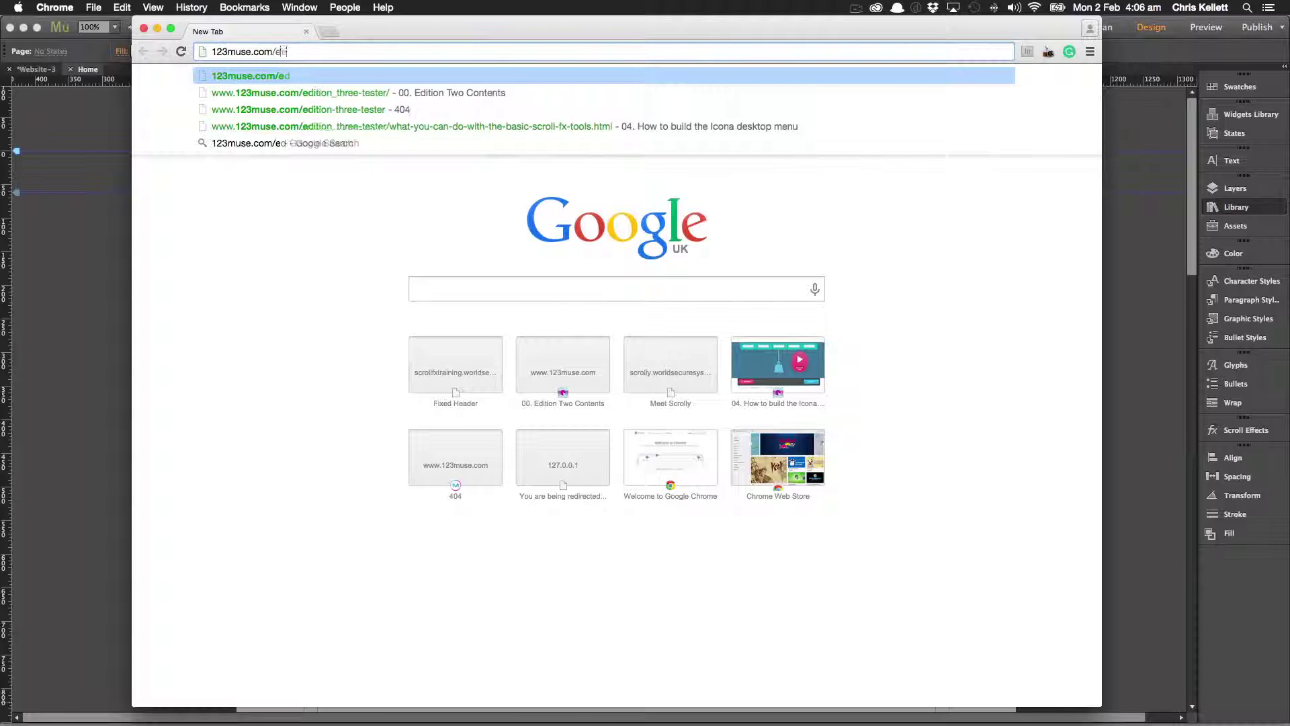
{"action": "key", "text": "Return"}
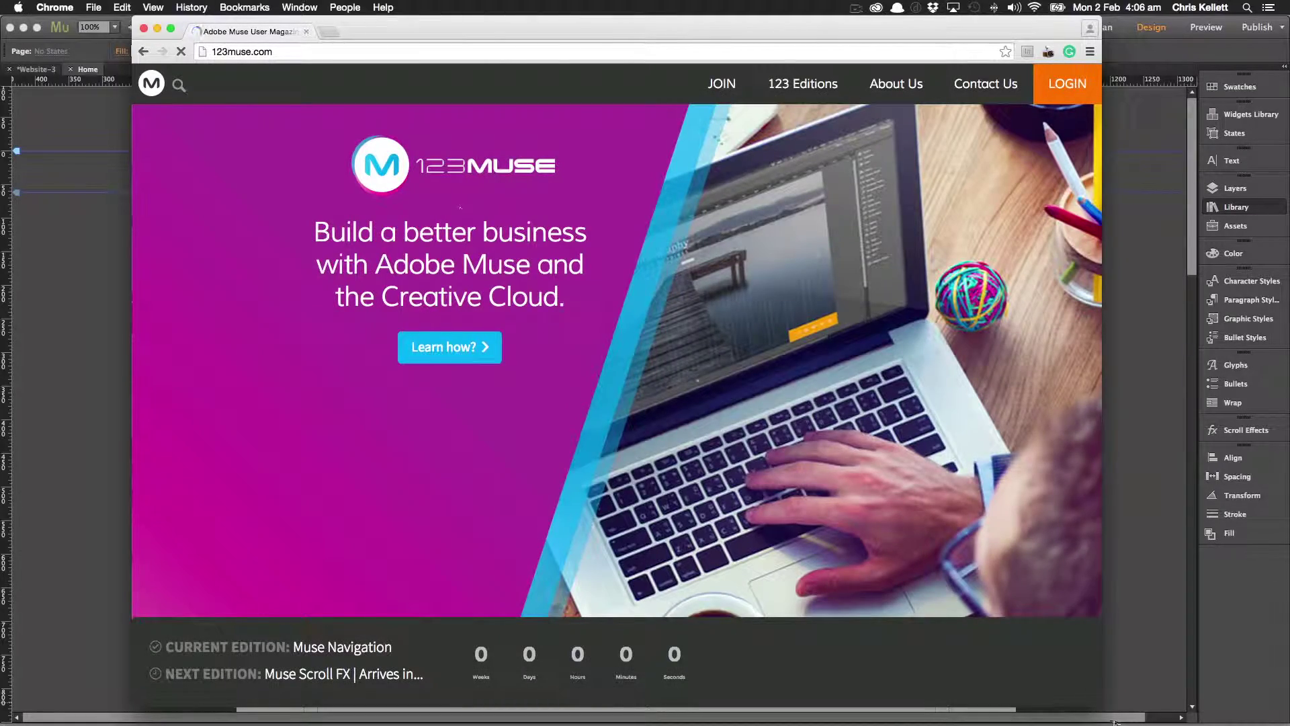
Shorten the Chrome window from its bottom-right corner and scroll the 123muse page to check it
{"action": "left_click_drag", "start_coordinate": [1101, 704], "coordinate": [1131, 675]}
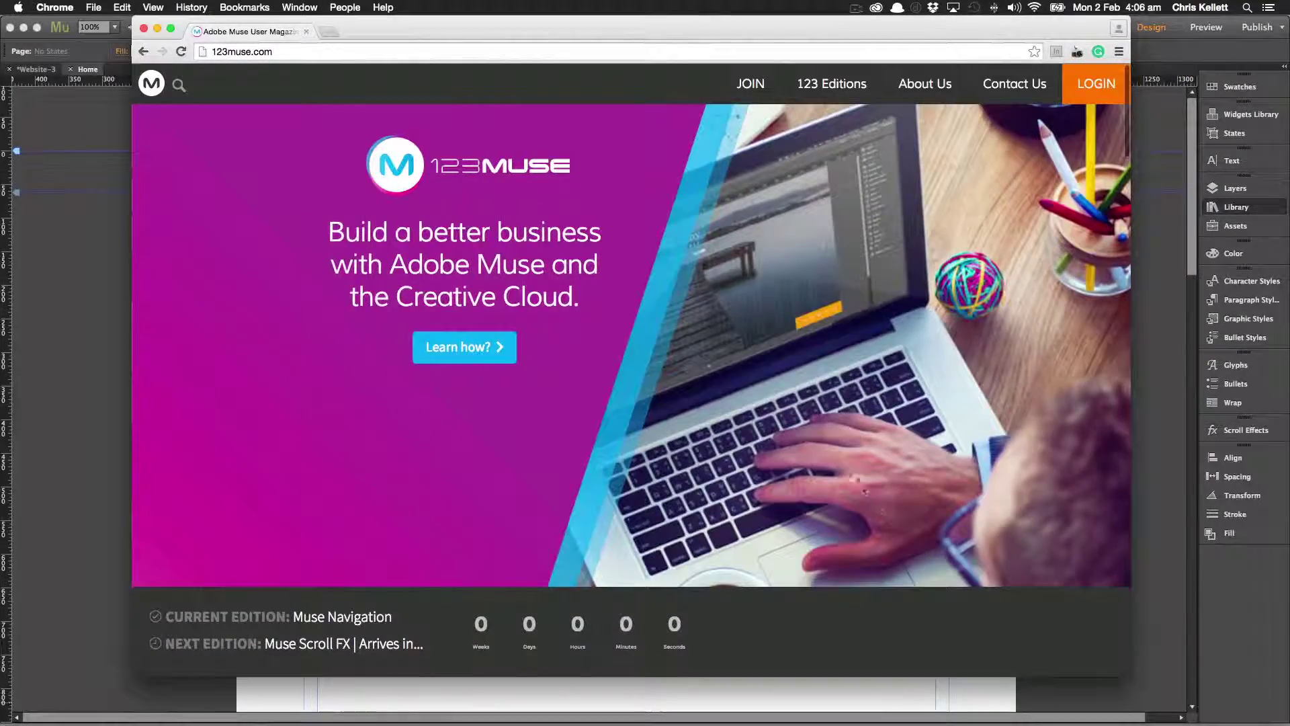
{"action": "scroll", "coordinate": [817, 456], "scroll_direction": "down", "scroll_amount": 10}
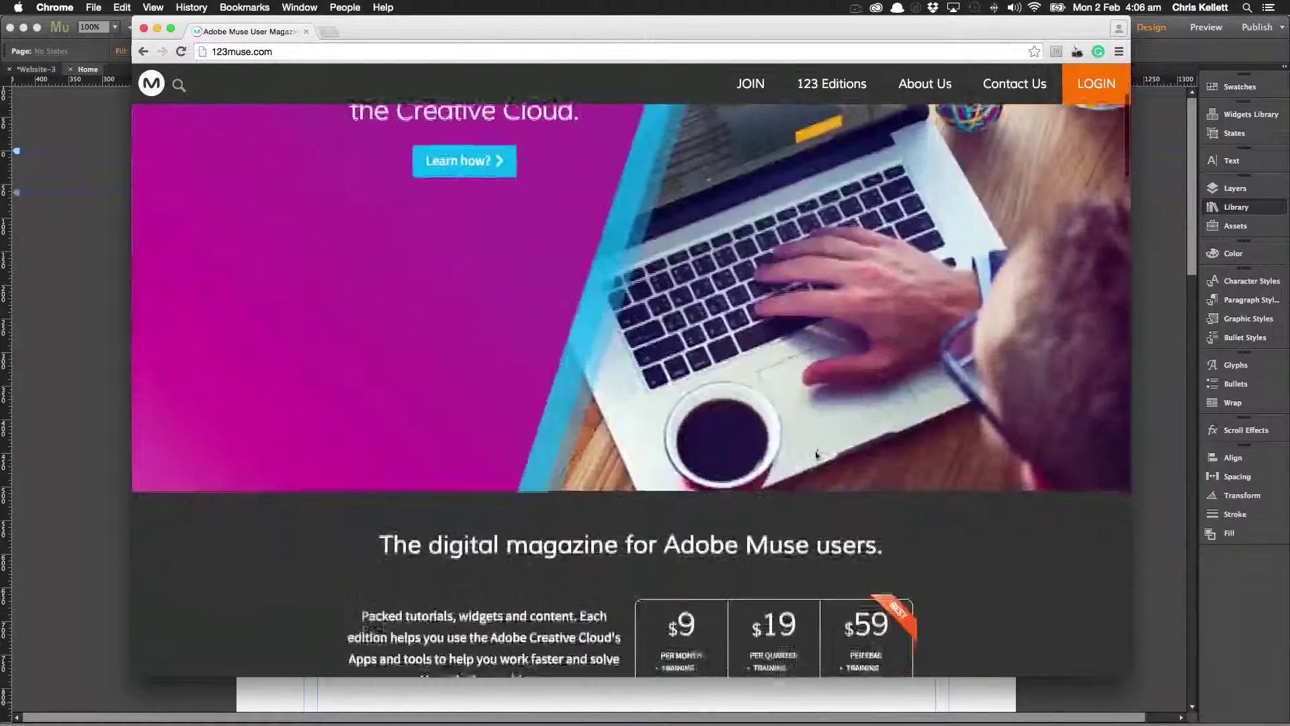
{"action": "scroll", "coordinate": [817, 456], "scroll_direction": "up", "scroll_amount": 5}
{"action": "scroll", "coordinate": [759, 445], "scroll_direction": "down", "scroll_amount": 3}
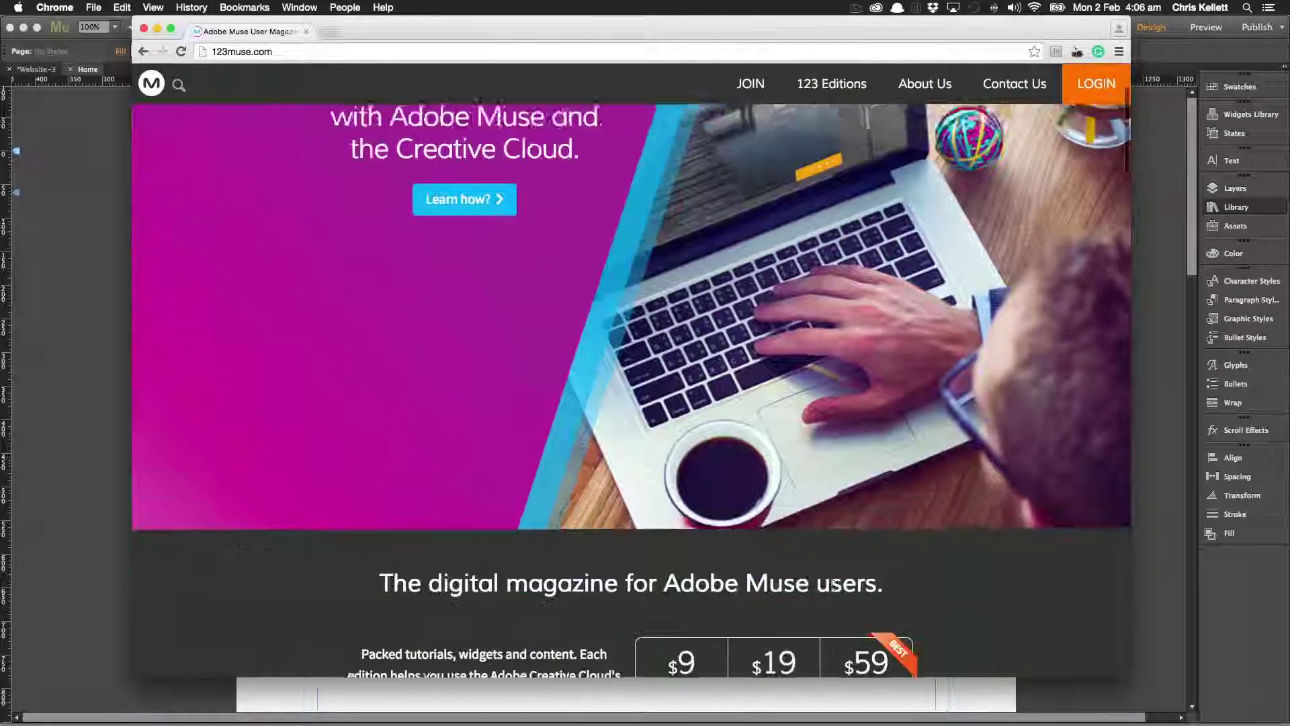
{"action": "scroll", "coordinate": [759, 445], "scroll_direction": "down", "scroll_amount": 3}
{"action": "scroll", "coordinate": [761, 471], "scroll_direction": "up", "scroll_amount": 6}
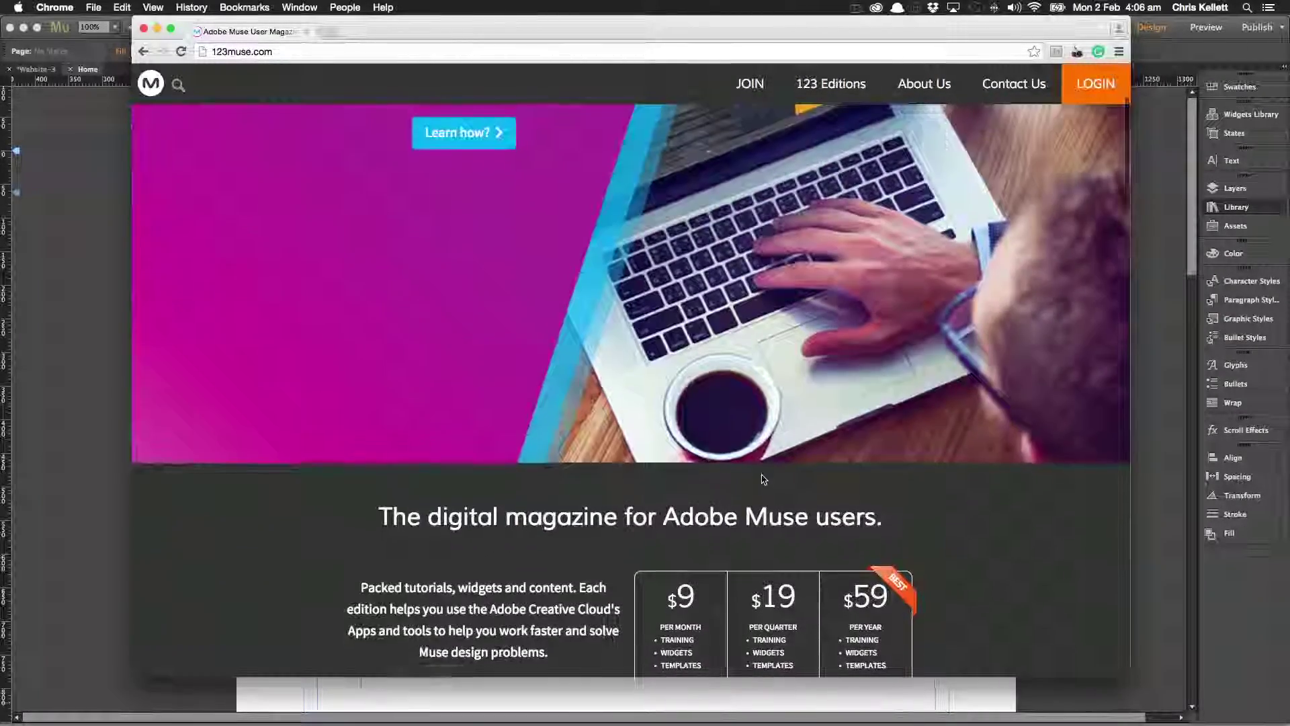
{"action": "scroll", "coordinate": [763, 479], "scroll_direction": "down", "scroll_amount": 3}
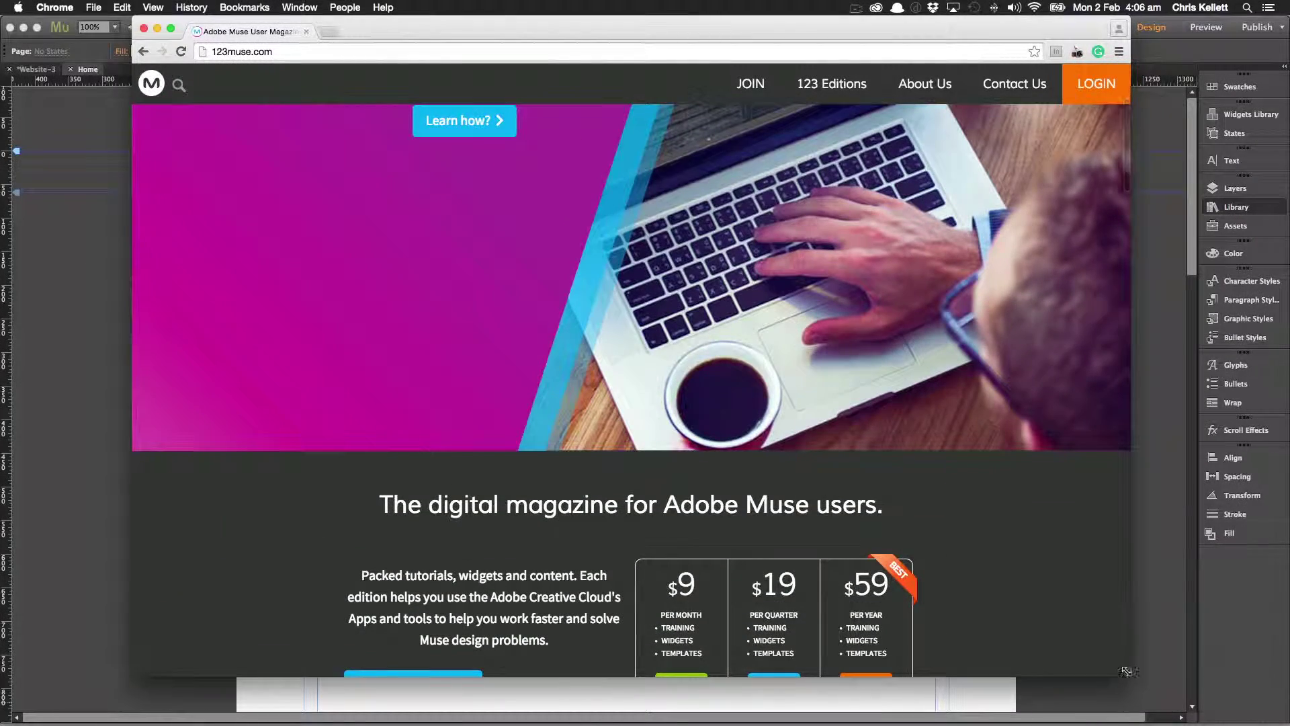
Shorten the Chrome window slightly more, then hide Chrome to return to Muse
{"action": "mouse_move", "coordinate": [1126, 671]}
{"action": "left_mouse_down"}
{"action": "mouse_move", "coordinate": [956, 572]}
{"action": "mouse_move", "coordinate": [1025, 664]}
{"action": "mouse_move", "coordinate": [1124, 638]}
{"action": "mouse_move", "coordinate": [1127, 625]}
{"action": "mouse_move", "coordinate": [923, 598]}
{"action": "mouse_move", "coordinate": [1114, 664]}
{"action": "left_mouse_up"}
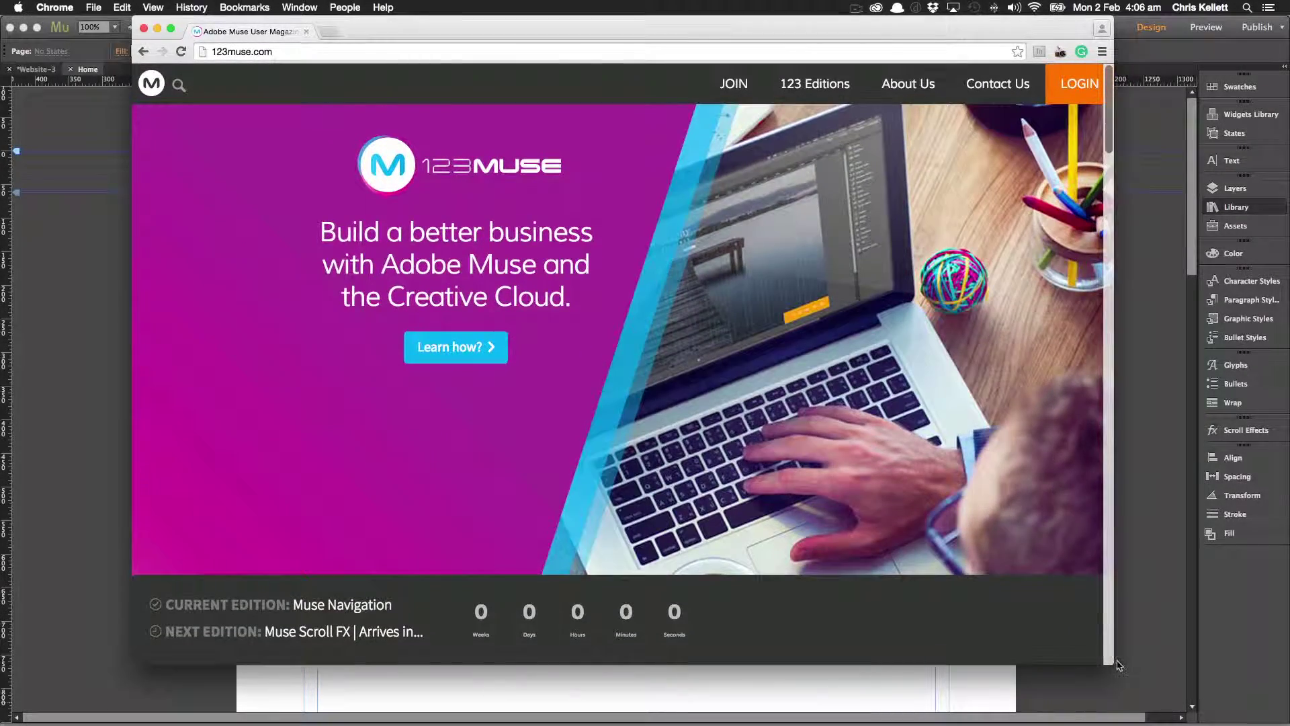
{"action": "scroll", "coordinate": [604, 336], "scroll_direction": "down", "scroll_amount": 10}
{"action": "scroll", "coordinate": [605, 336], "scroll_direction": "up", "scroll_amount": 10}
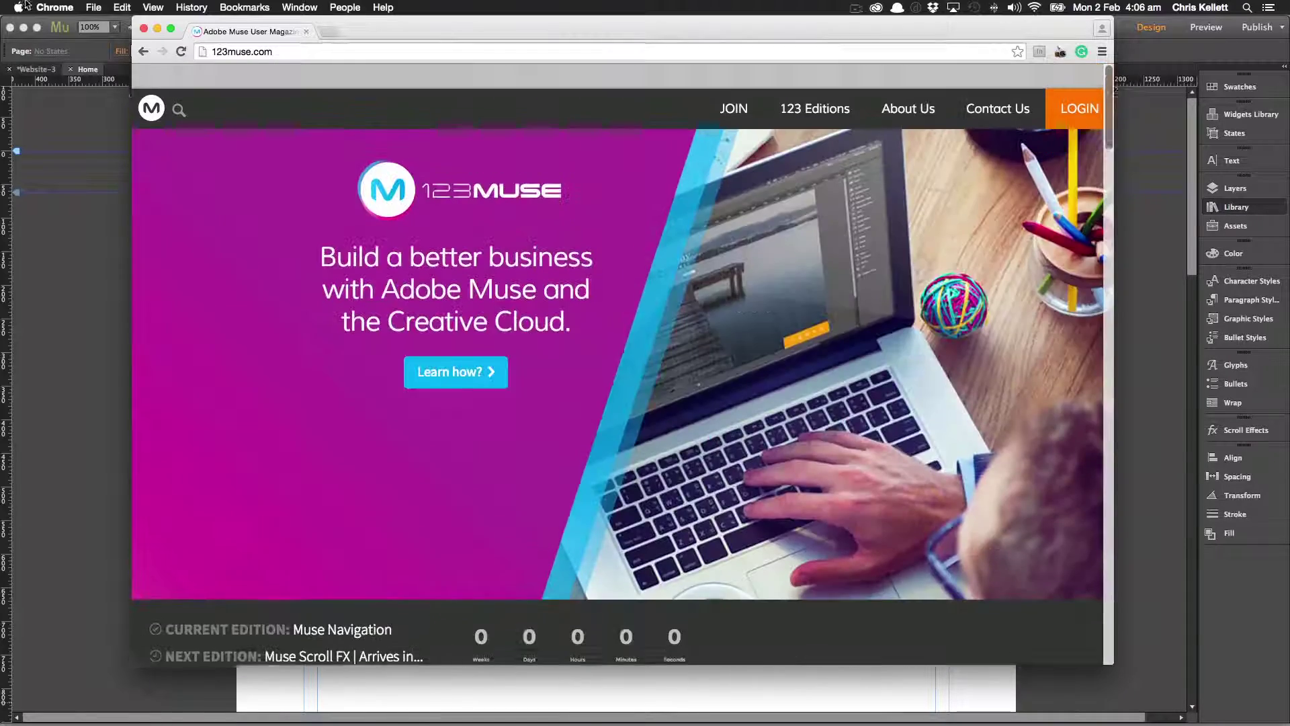
{"action": "key", "text": "super+h"}
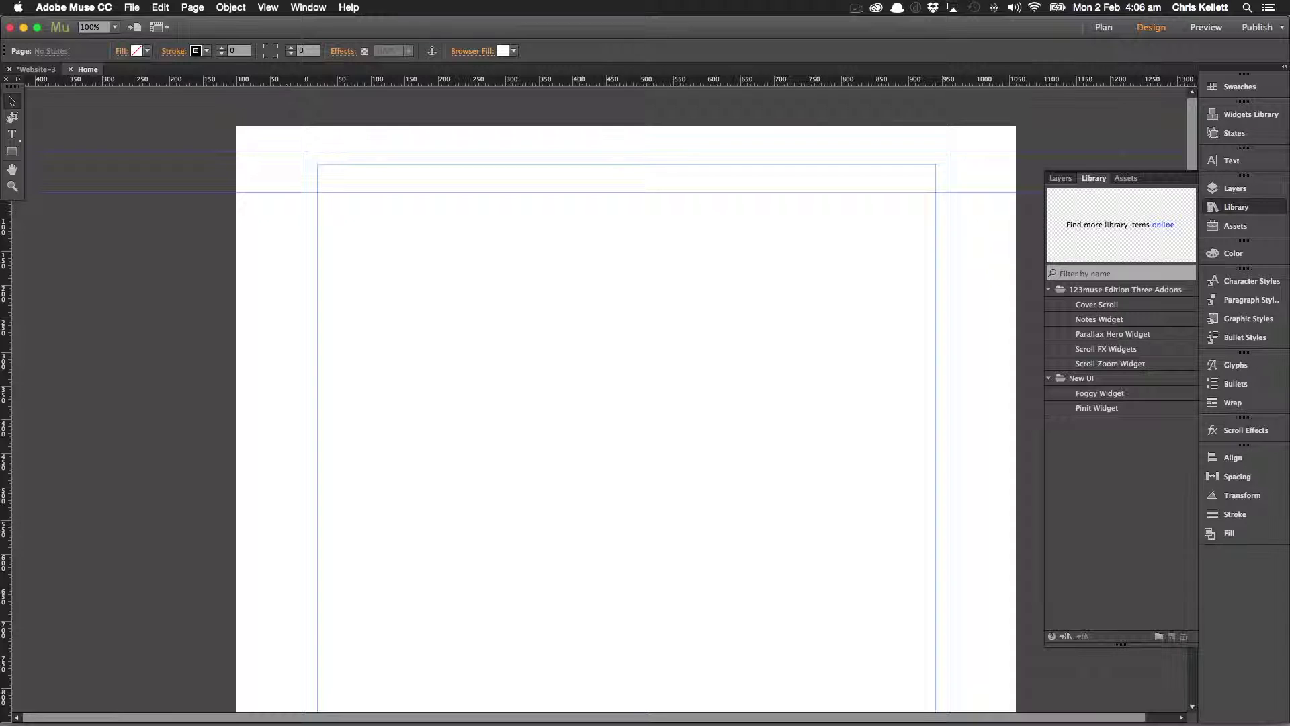
Draw a rectangle at the page's top-left, stretch it to 1160 browser width, and make it 500 pixels tall
{"action": "left_click", "coordinate": [13, 154]}
{"action": "left_click_drag", "start_coordinate": [301, 137], "coordinate": [508, 341]}
{"action": "left_click", "coordinate": [12, 101]}
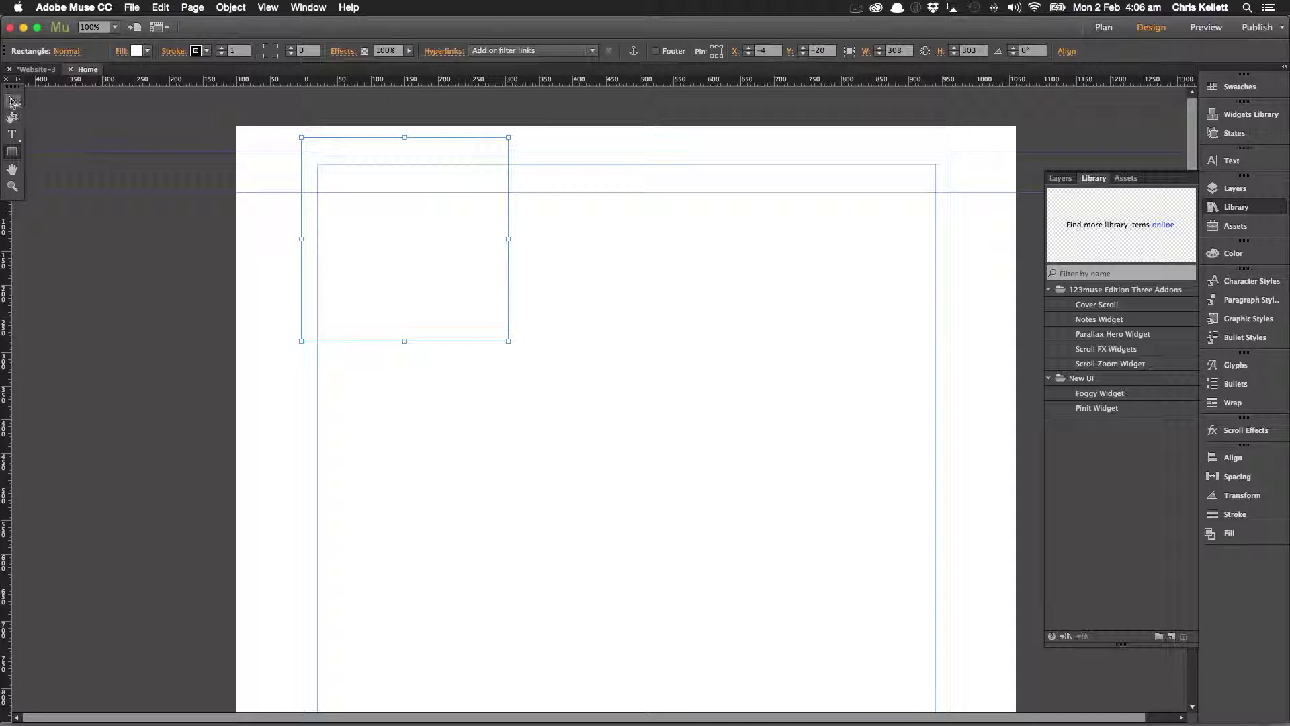
{"action": "left_click_drag", "start_coordinate": [412, 268], "coordinate": [348, 258]}
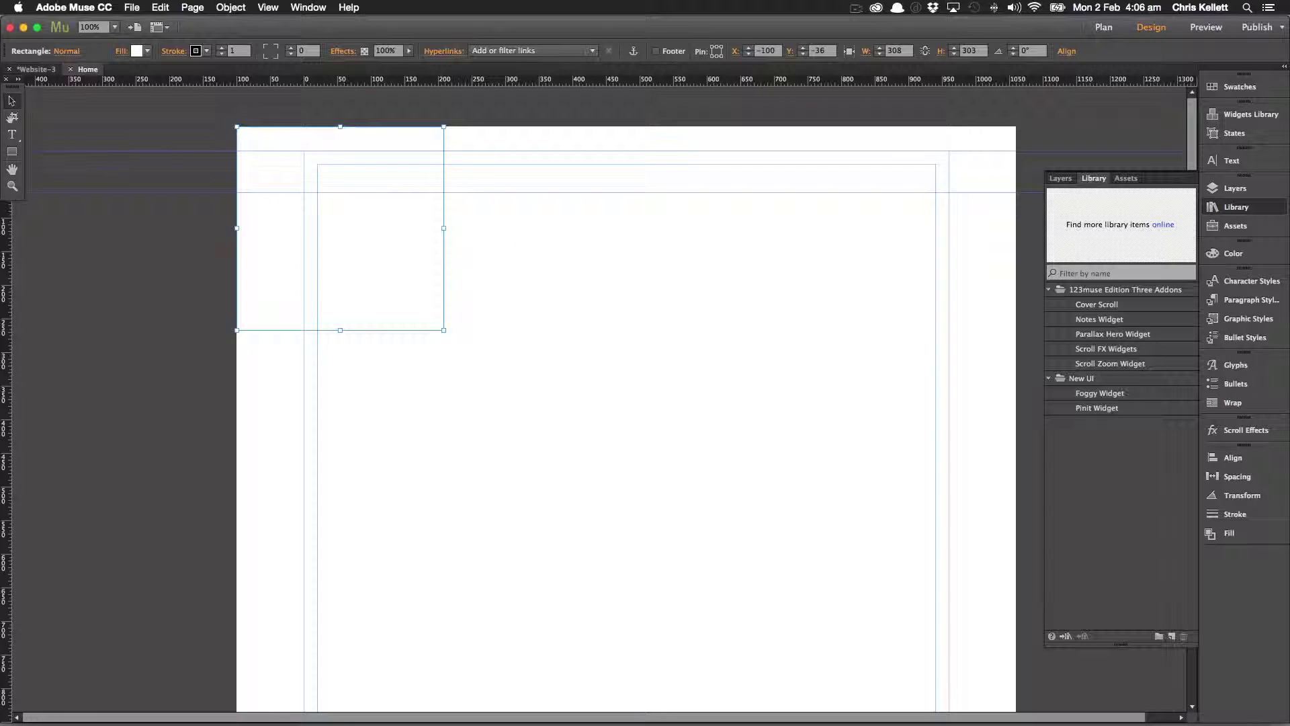
{"action": "left_click", "coordinate": [848, 50]}
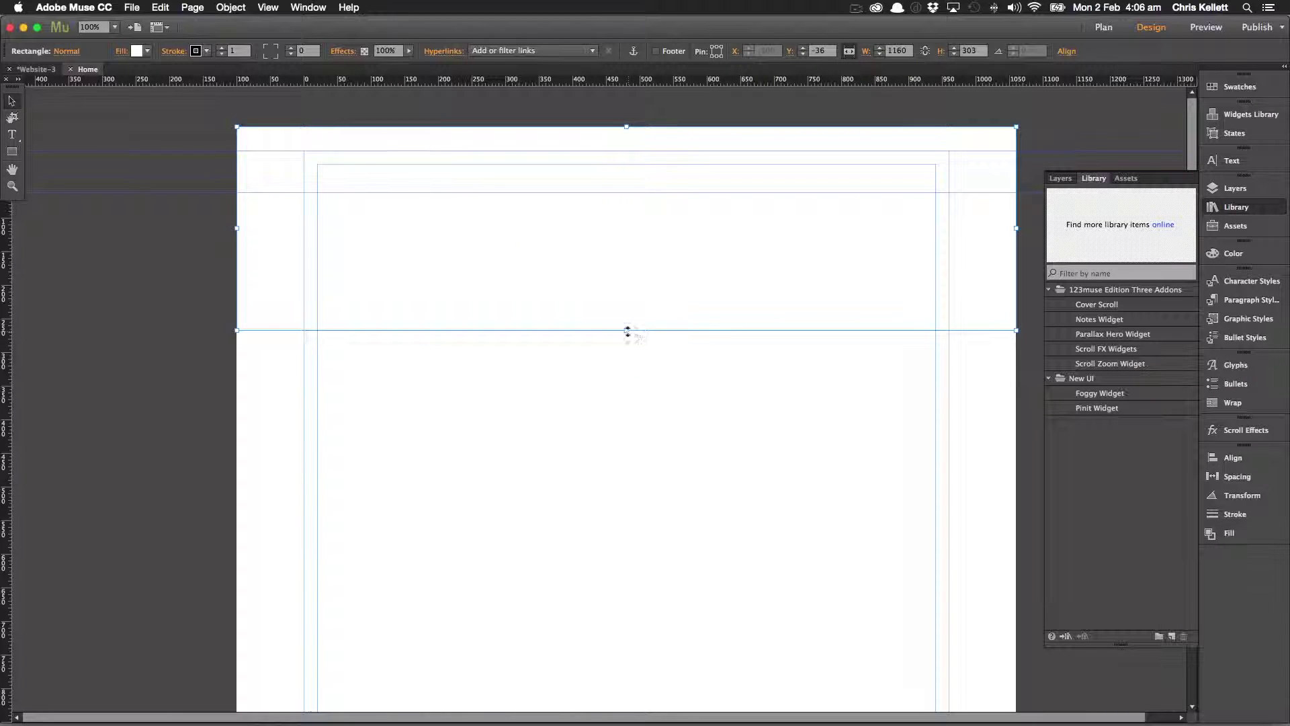
{"action": "left_click_drag", "start_coordinate": [627, 331], "coordinate": [640, 477]}
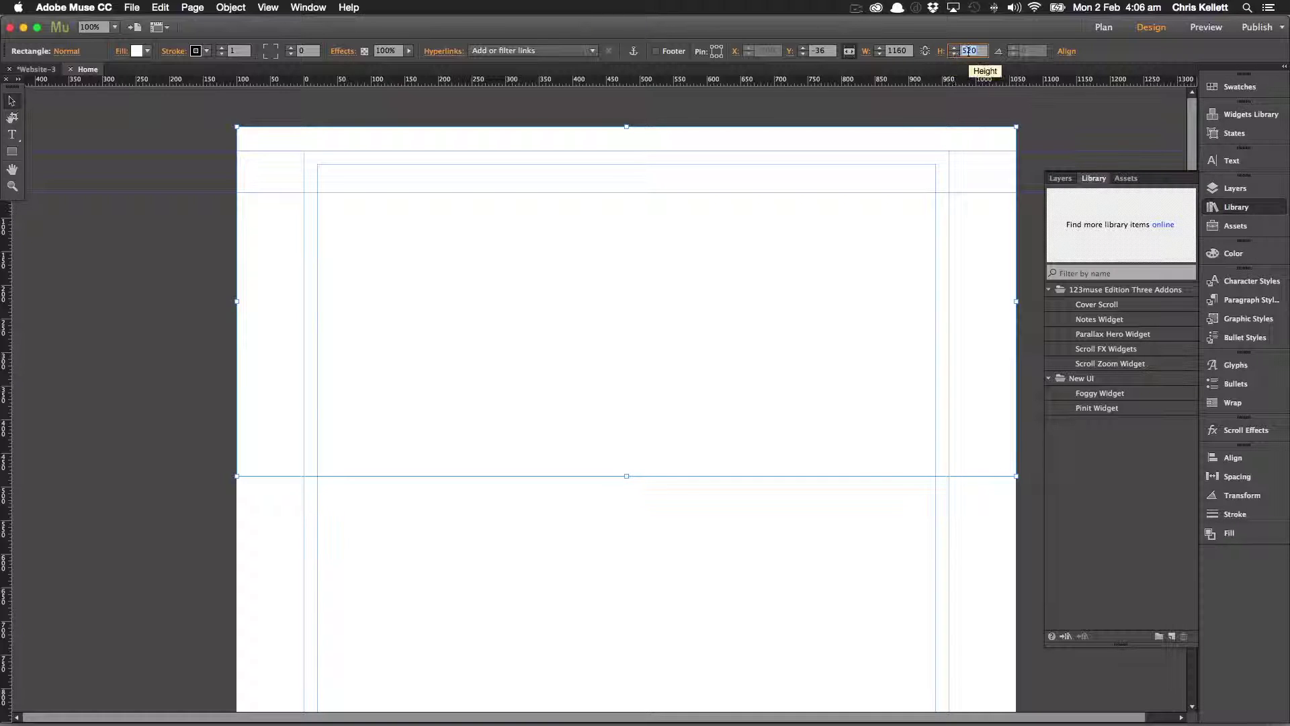
{"action": "type", "text": "500"}
{"action": "key", "text": "Return"}
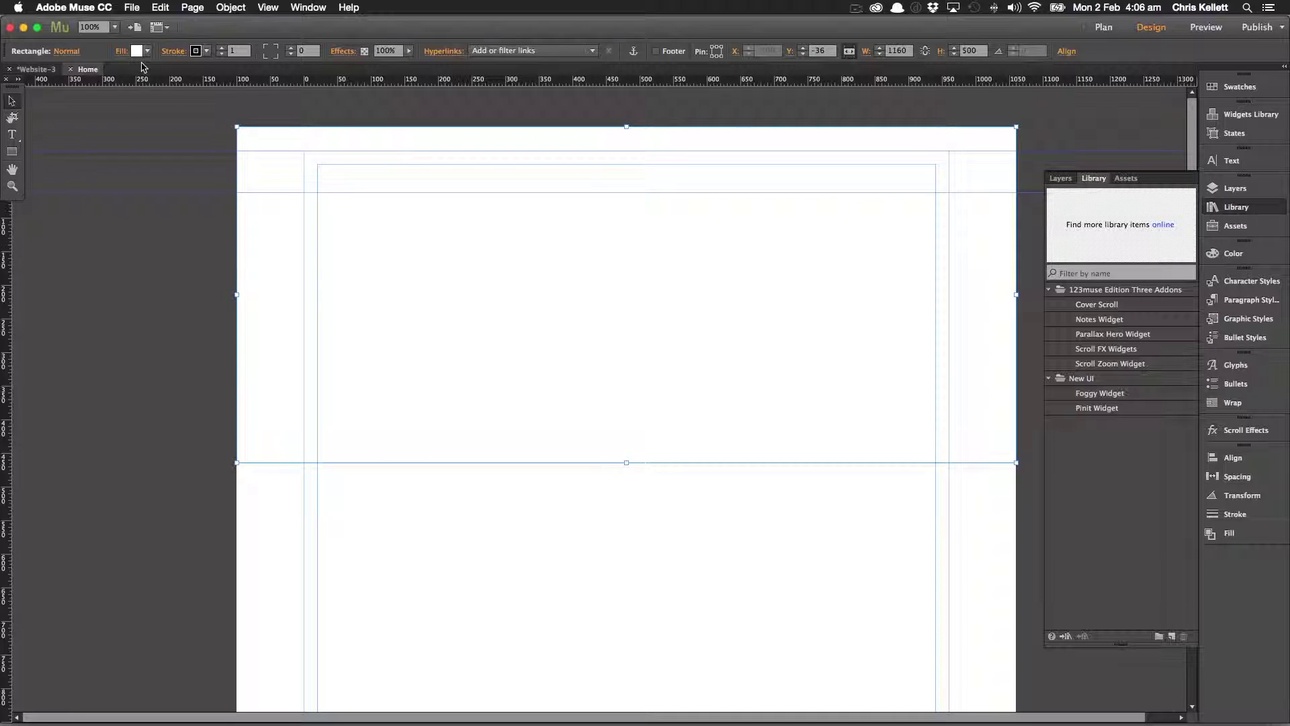
Fill the rectangle with gallery3.jpg and set the image fitting to Scale To Fill
{"action": "left_click", "coordinate": [120, 51]}
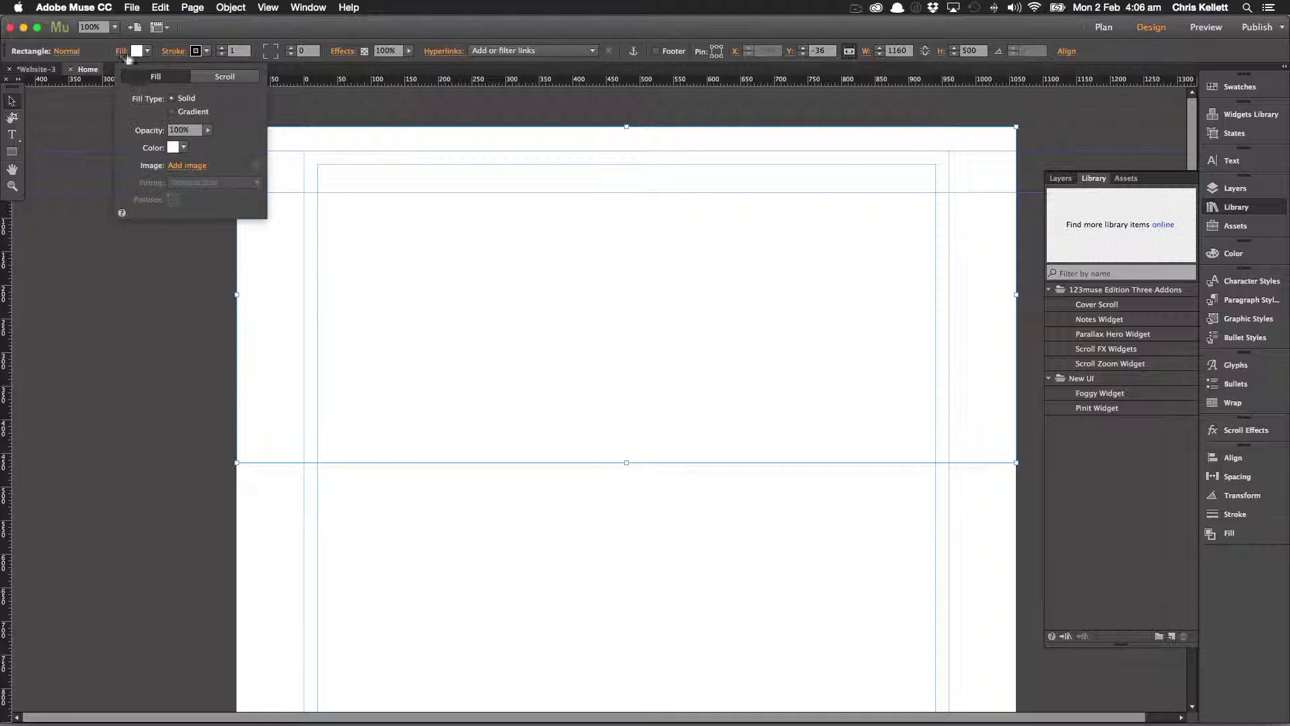
{"action": "left_click", "coordinate": [191, 166]}
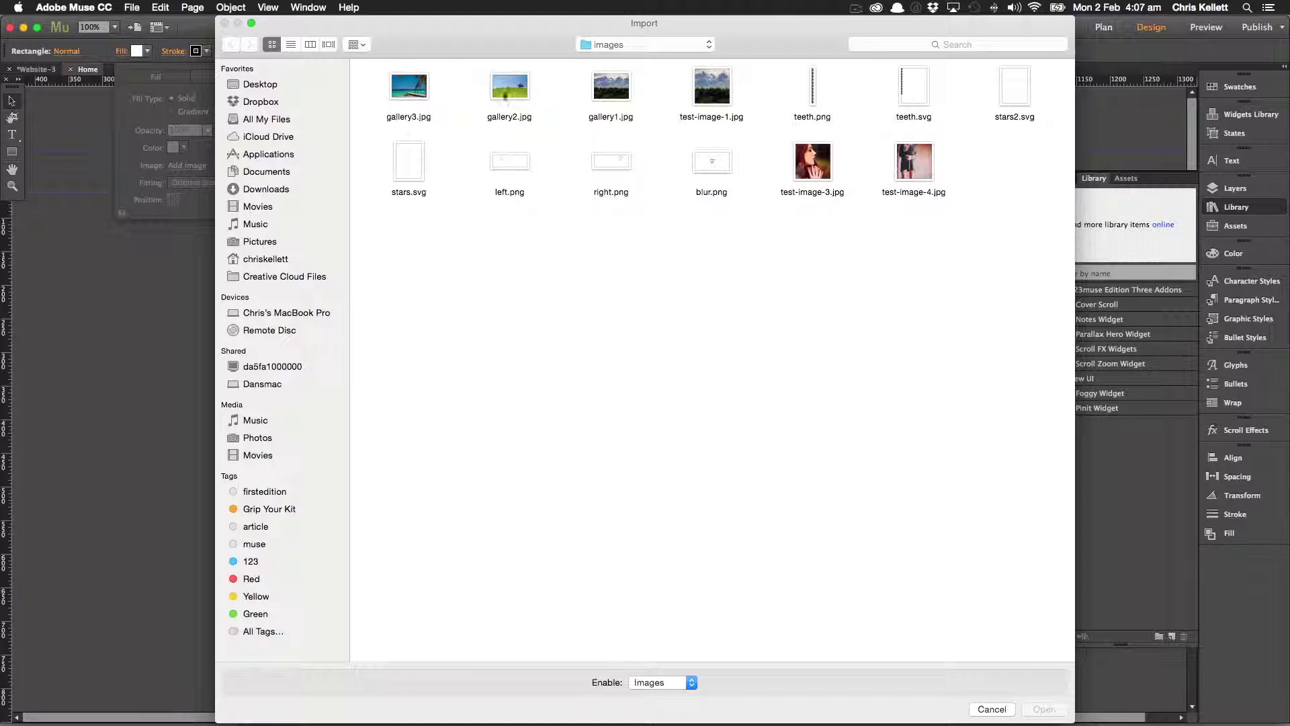
{"action": "left_click", "coordinate": [423, 93]}
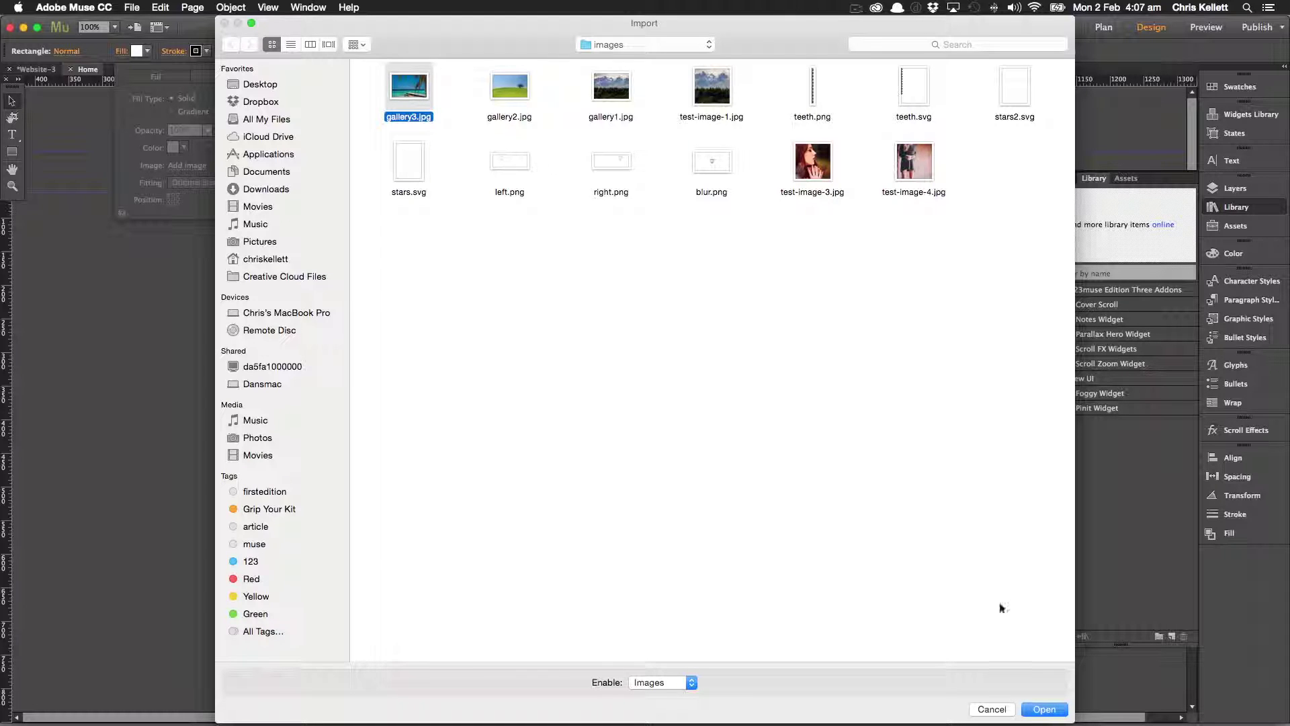
{"action": "left_click", "coordinate": [1045, 710]}
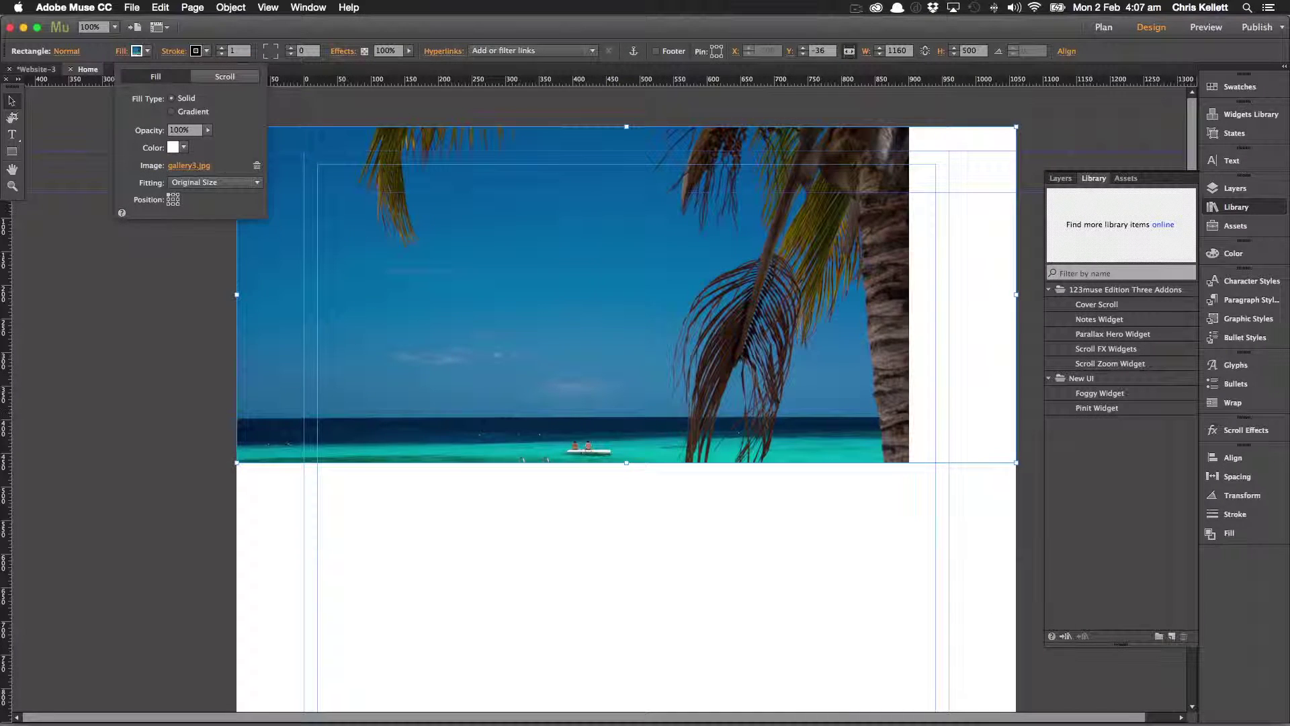
{"action": "left_click", "coordinate": [200, 185]}
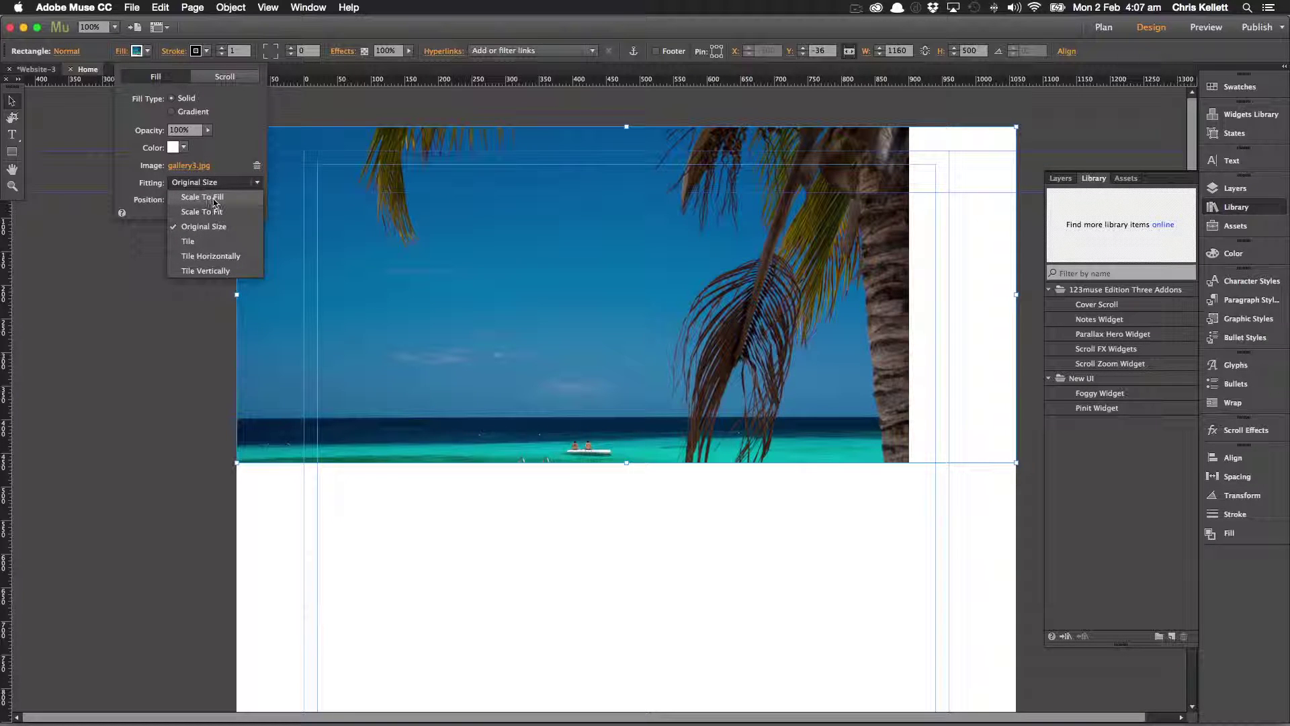
{"action": "left_click", "coordinate": [217, 198]}
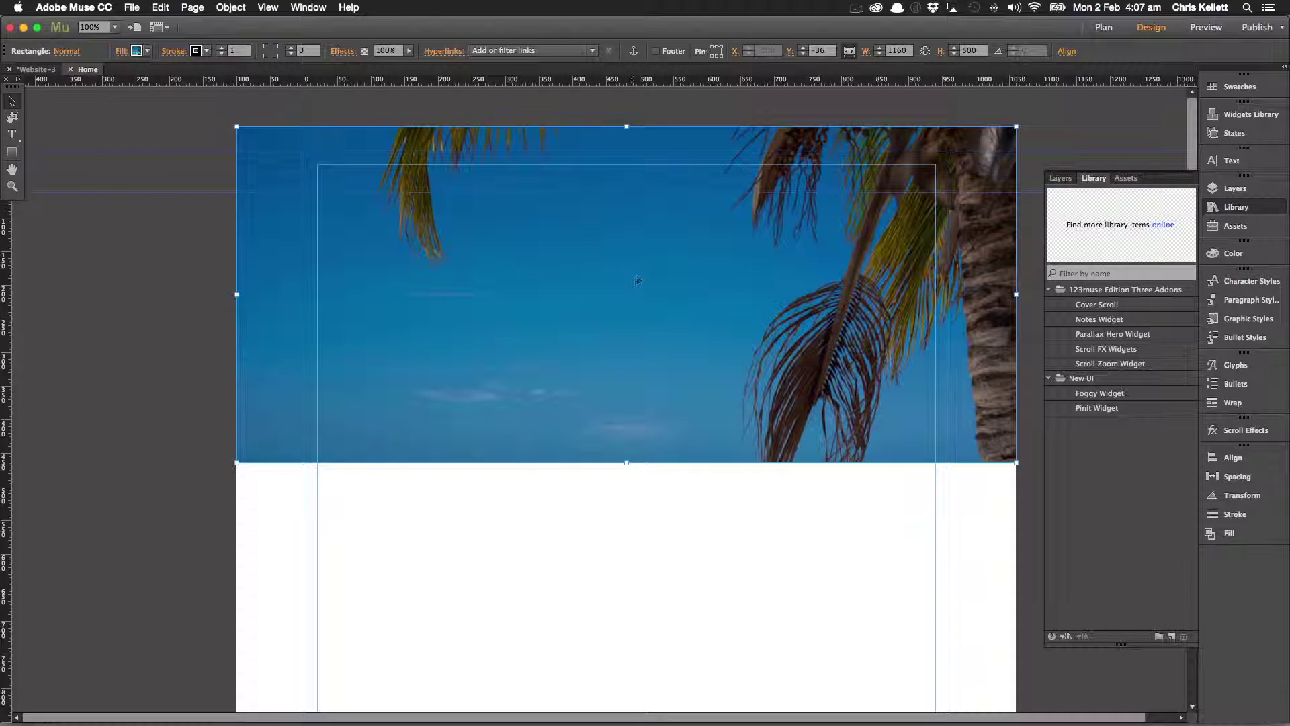
{"action": "left_click", "coordinate": [132, 7]}
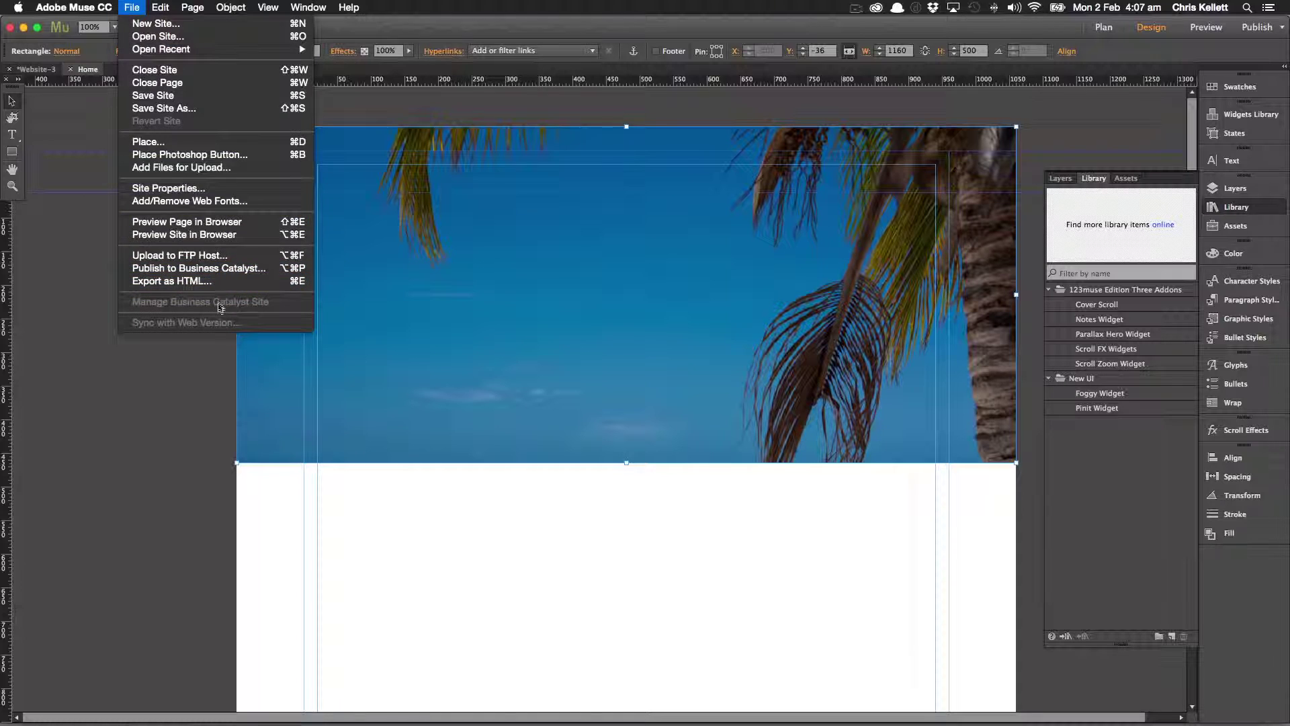
{"action": "left_click", "coordinate": [201, 222]}
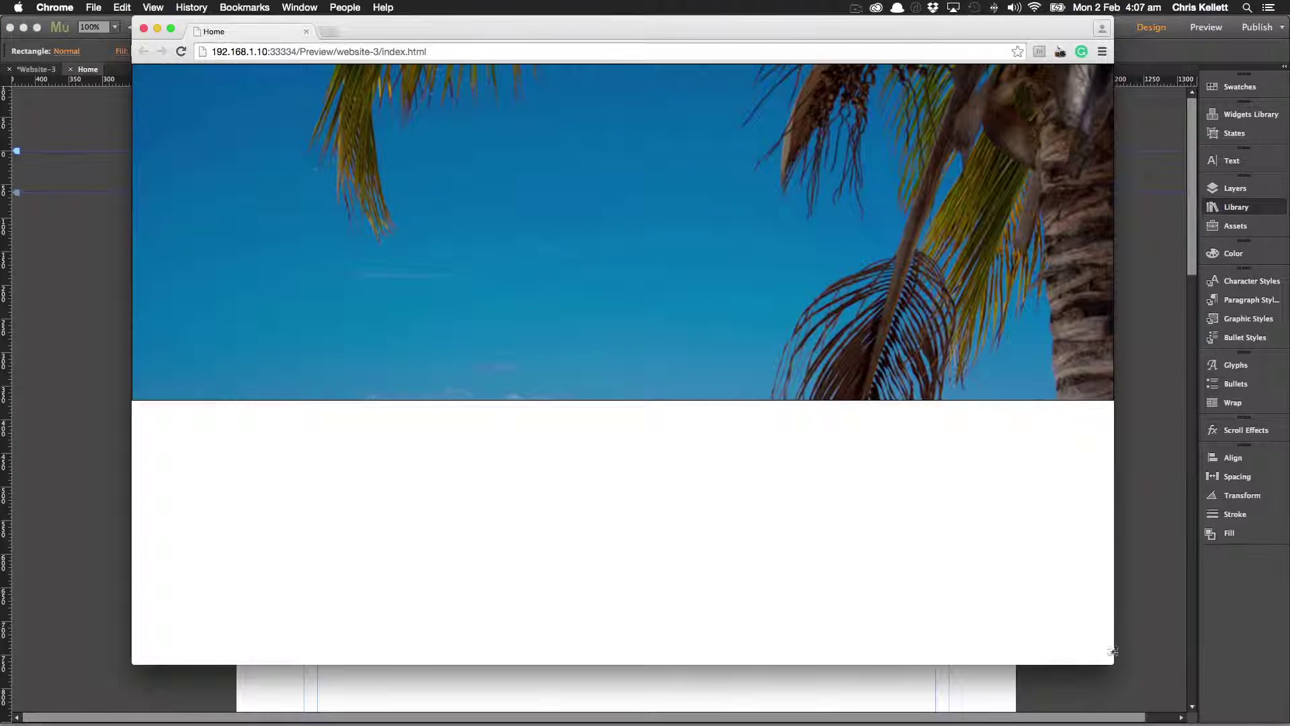
{"action": "left_click_drag", "start_coordinate": [1112, 650], "coordinate": [1004, 519]}
{"action": "key", "text": "super+Tab"}
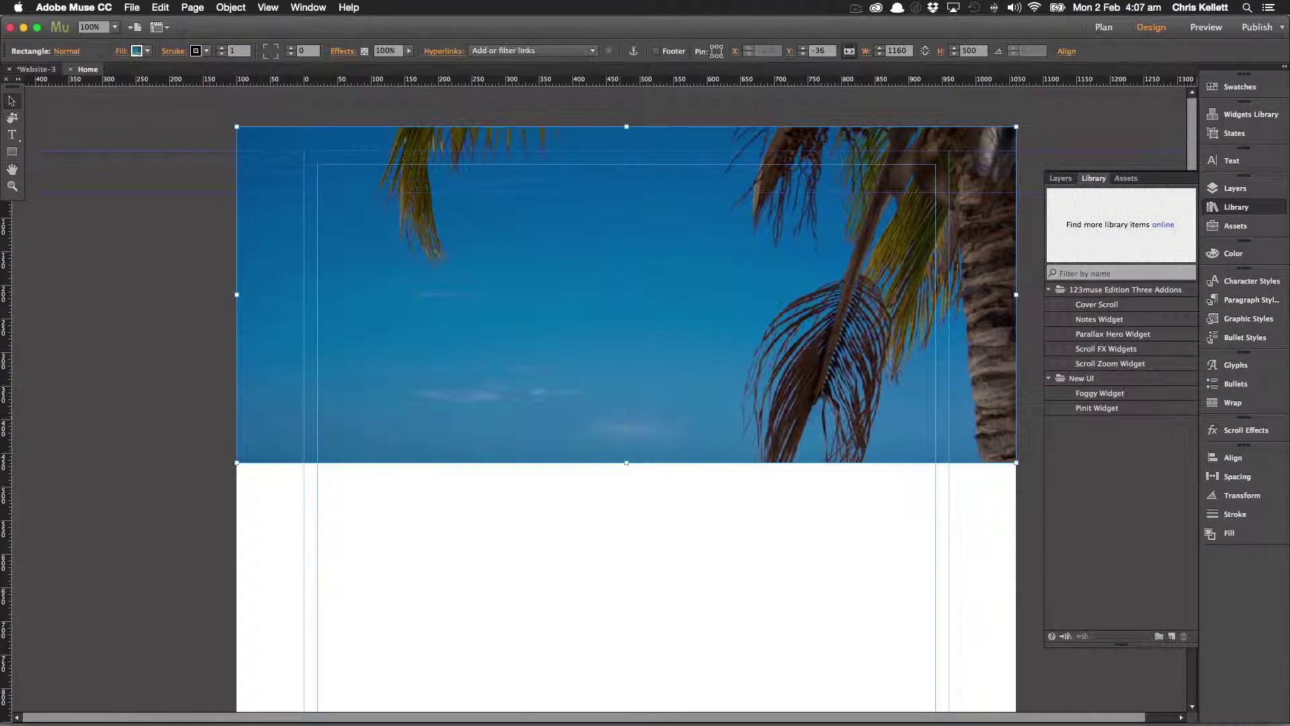
Drag the Cover Scroll widget from the Library onto the page near the image's top-left corner
{"action": "left_click", "coordinate": [1108, 307]}
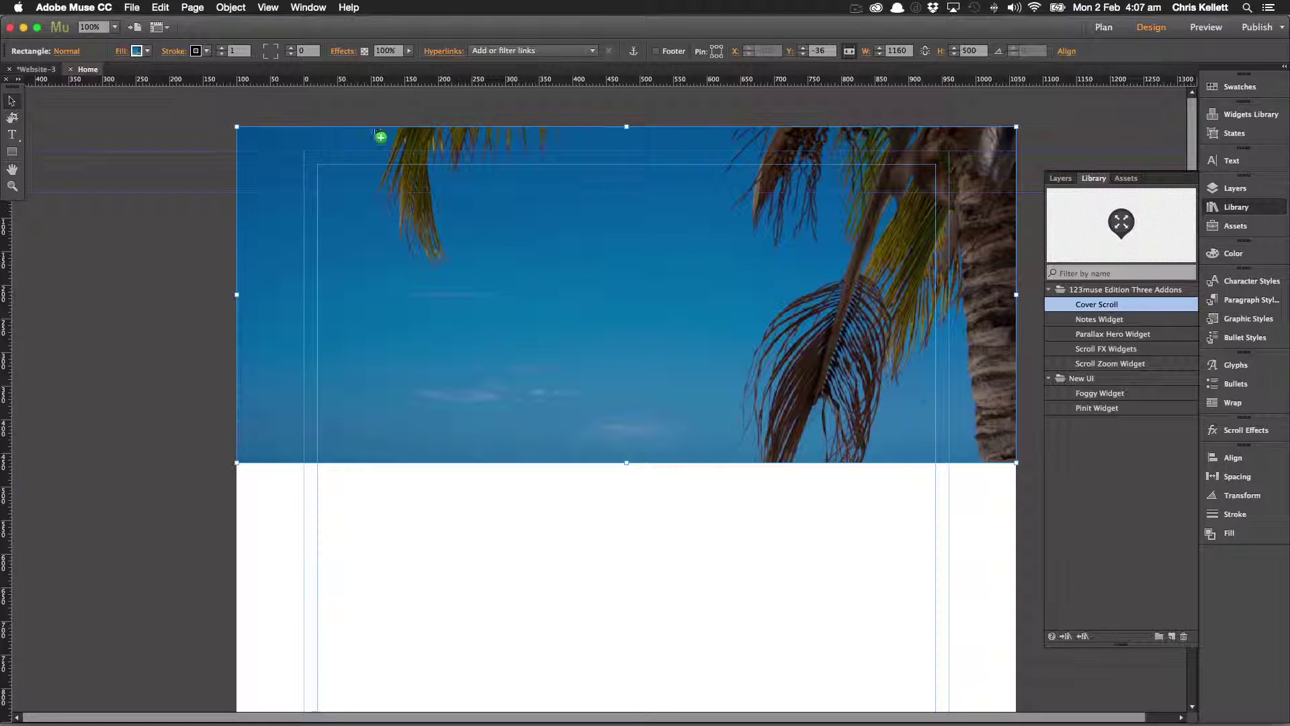
{"action": "left_click_drag", "start_coordinate": [374, 131], "coordinate": [373, 130]}
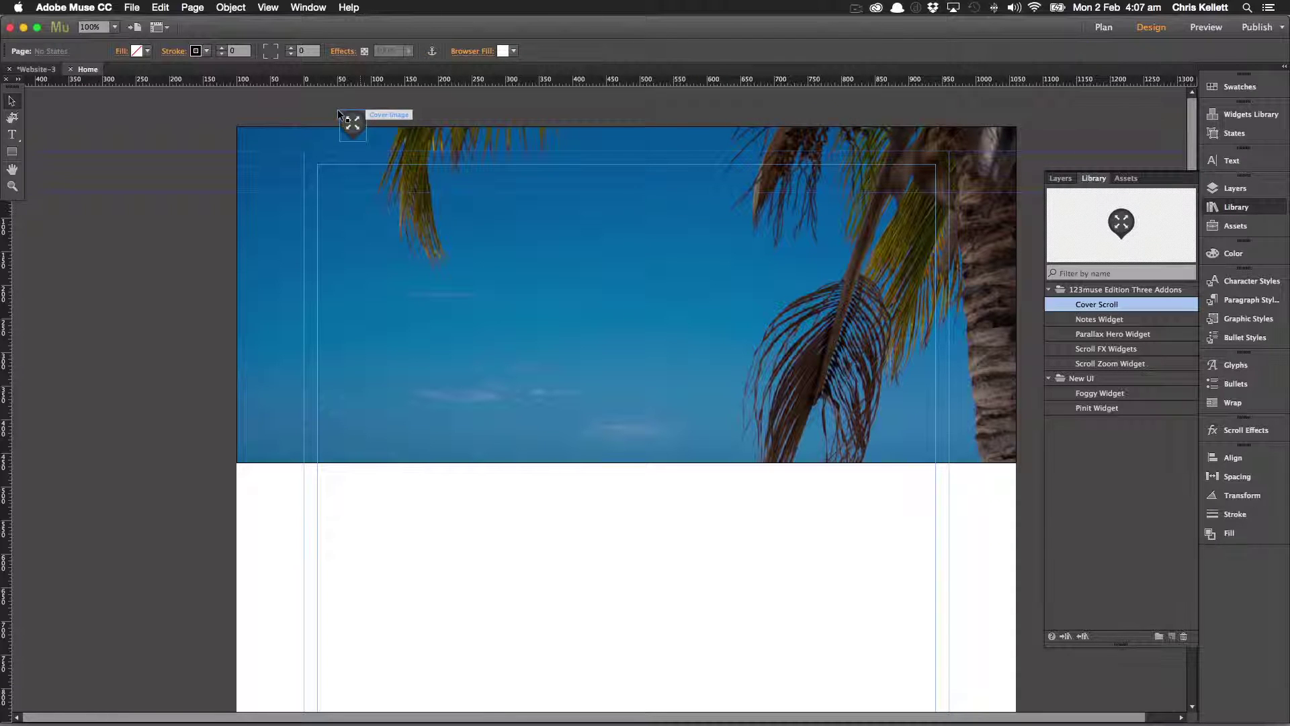
{"action": "left_click_drag", "start_coordinate": [359, 120], "coordinate": [337, 107]}
Set the beach rectangle's stroke weight to 0 and nudge the cover widget into place
{"action": "left_click", "coordinate": [397, 168]}
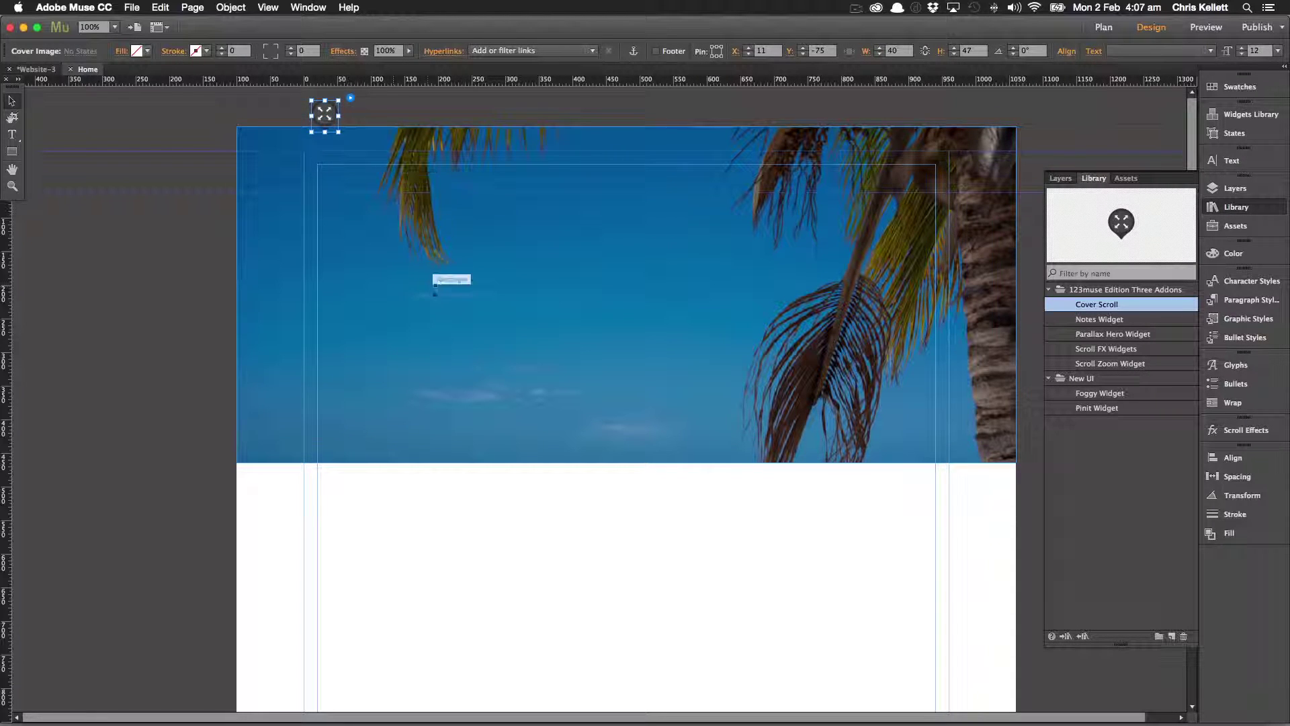
{"action": "left_click", "coordinate": [221, 54]}
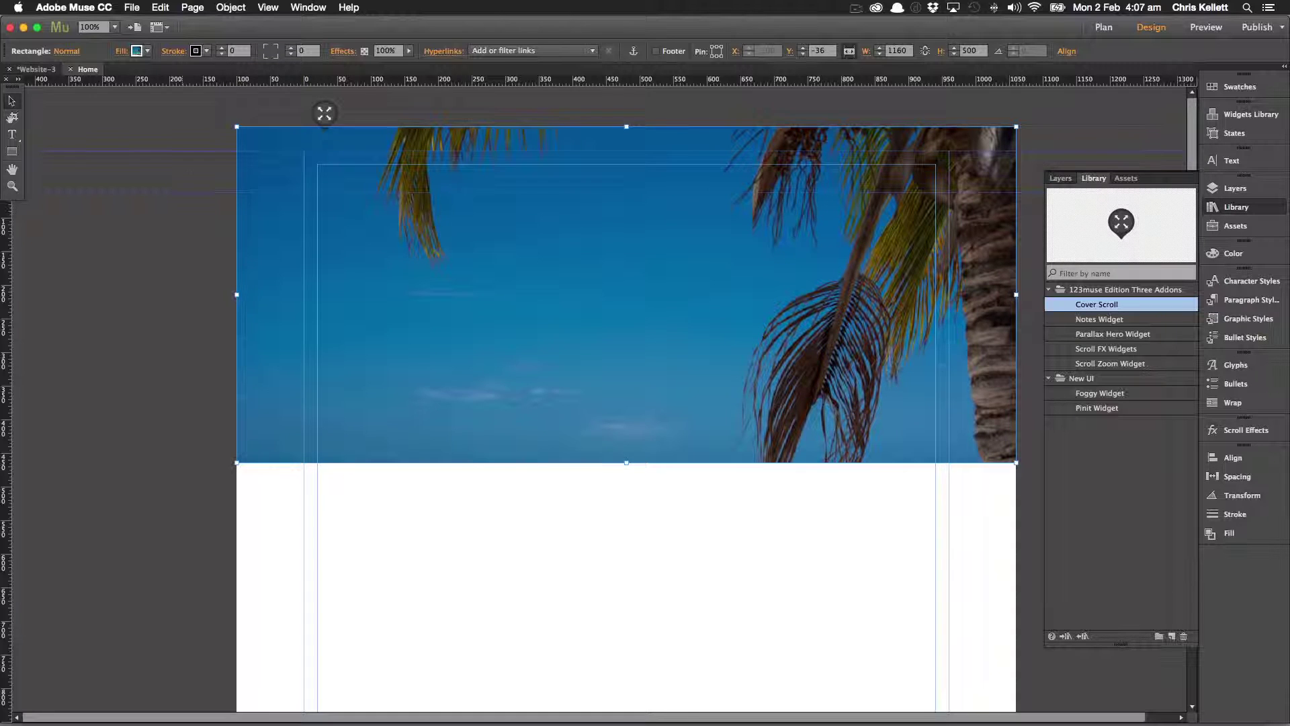
{"action": "left_click", "coordinate": [444, 94]}
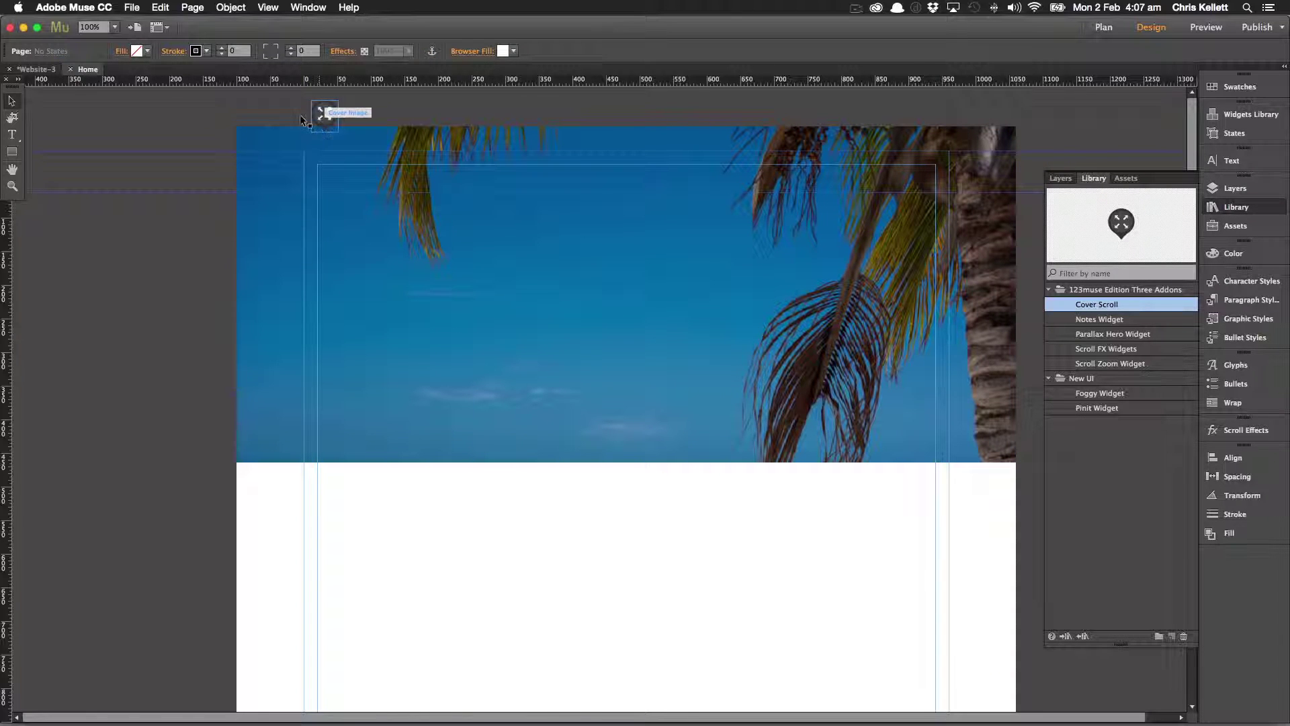
{"action": "left_click_drag", "start_coordinate": [316, 118], "coordinate": [313, 125]}
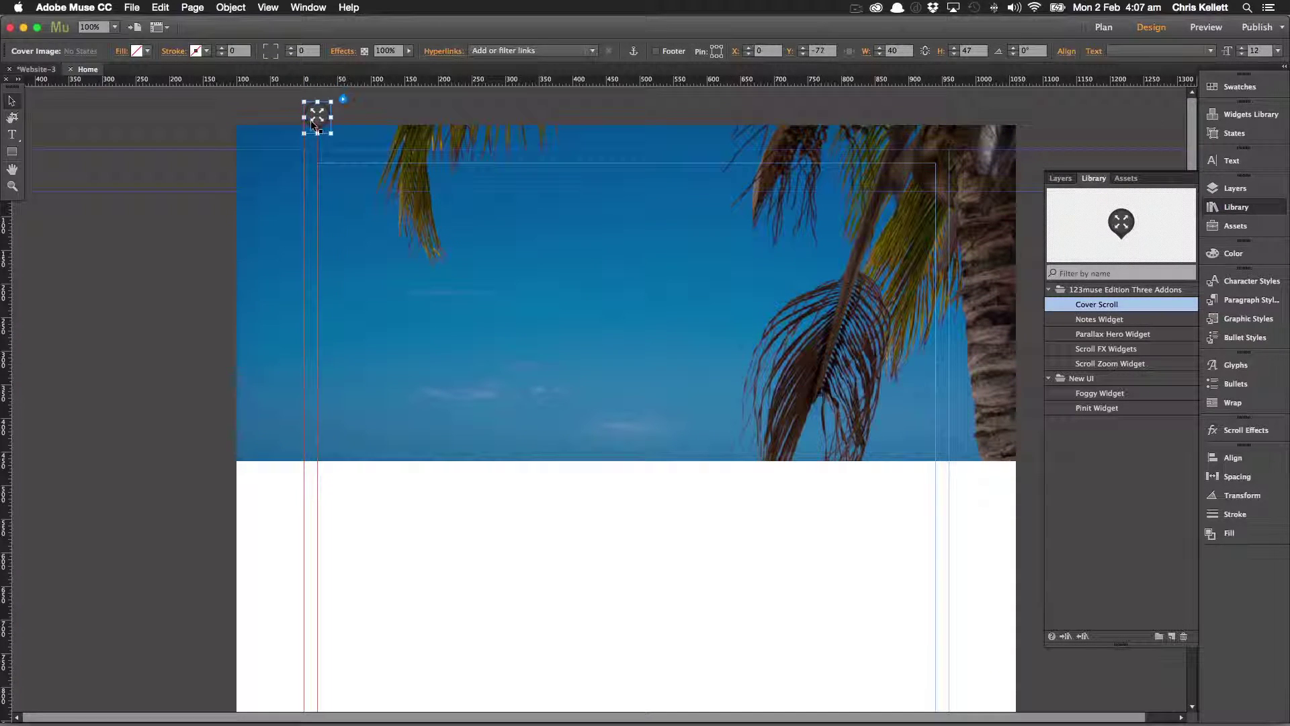
{"action": "left_click", "coordinate": [408, 112]}
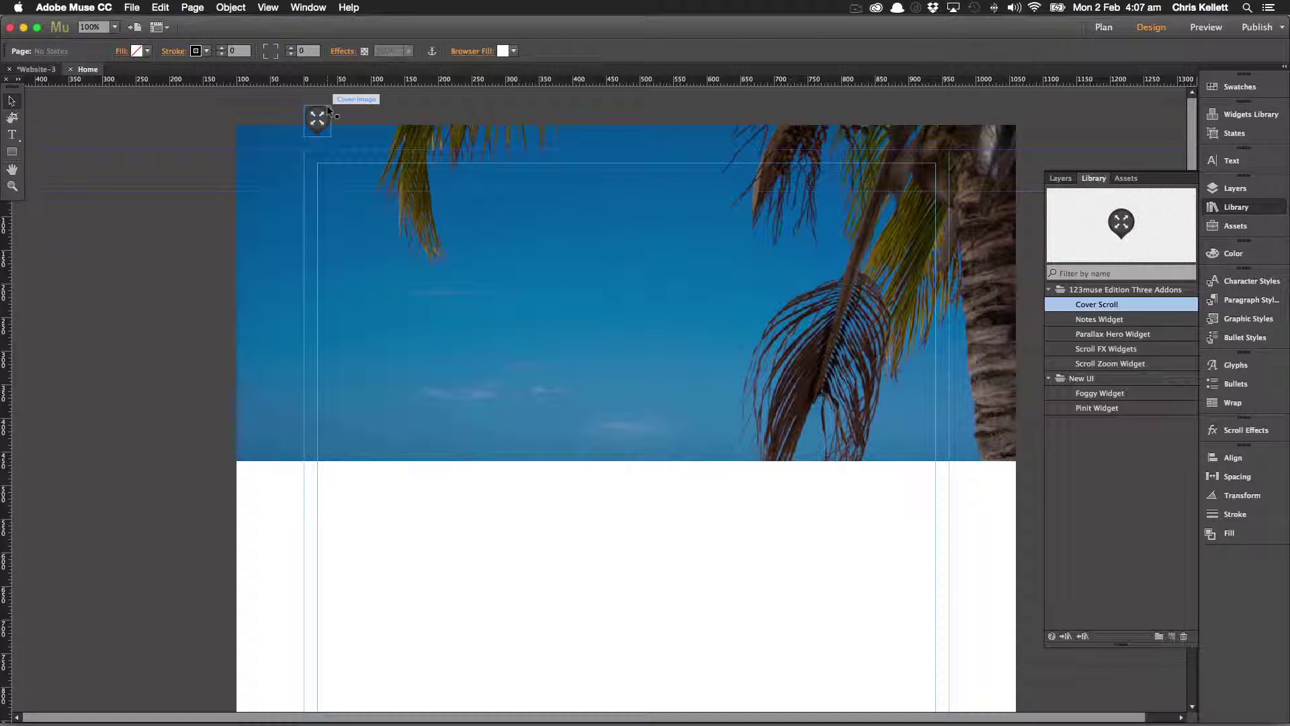
Check the cover widget's Apply to Graphic Styles name in its options
{"action": "left_click", "coordinate": [339, 104]}
{"action": "left_click", "coordinate": [342, 102]}
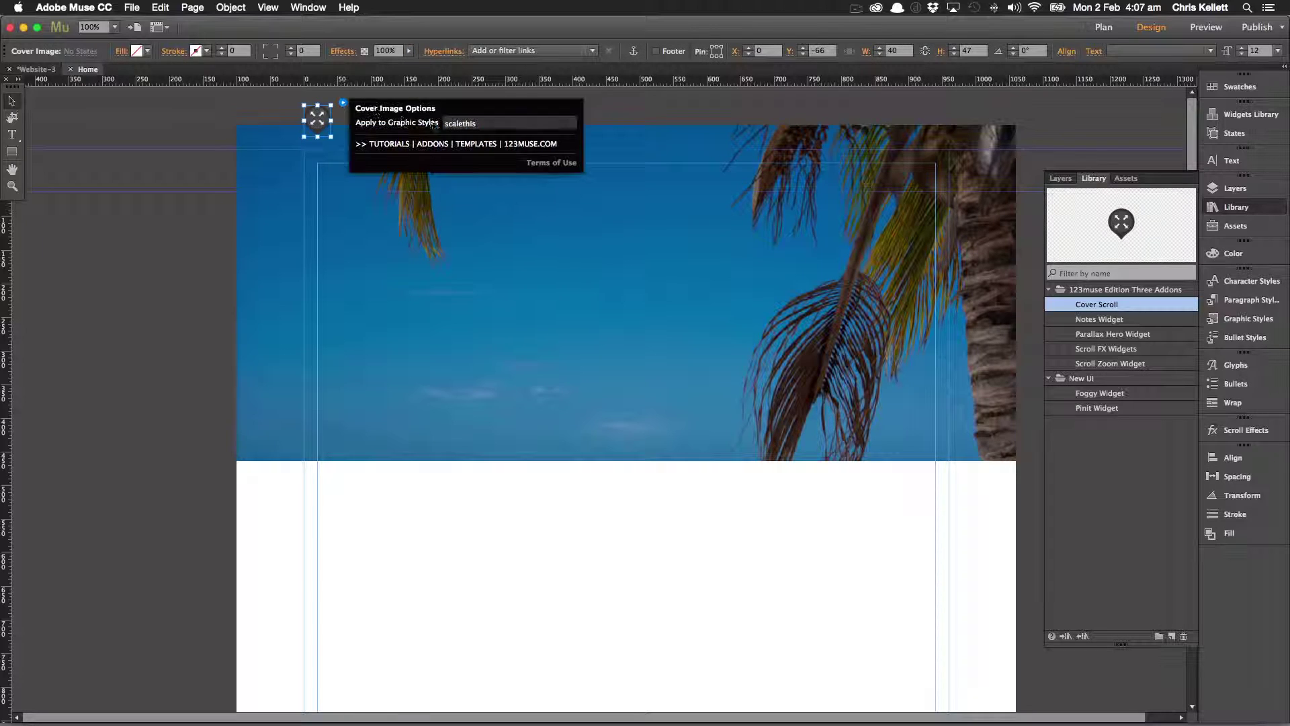
{"action": "left_click", "coordinate": [665, 221]}
Create a new graphic style from the beach rectangle and name it scalethis
{"action": "left_click", "coordinate": [665, 222]}
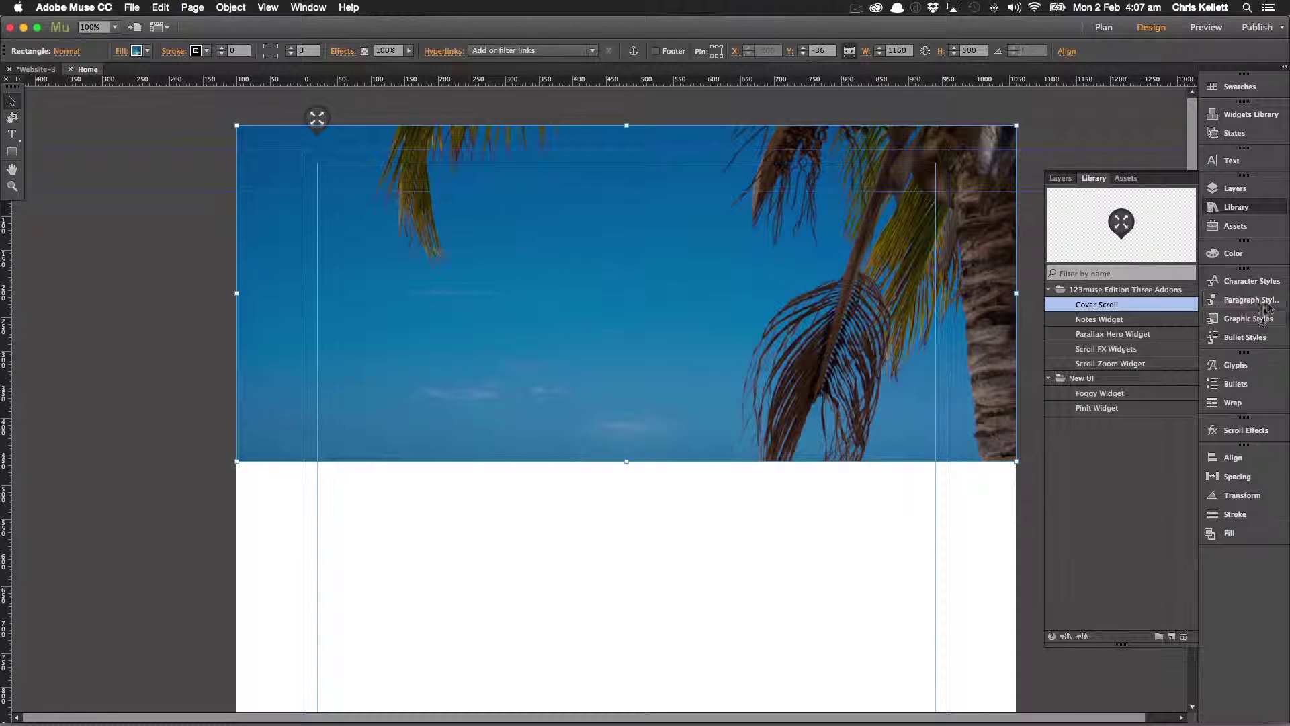
{"action": "left_click", "coordinate": [1249, 318]}
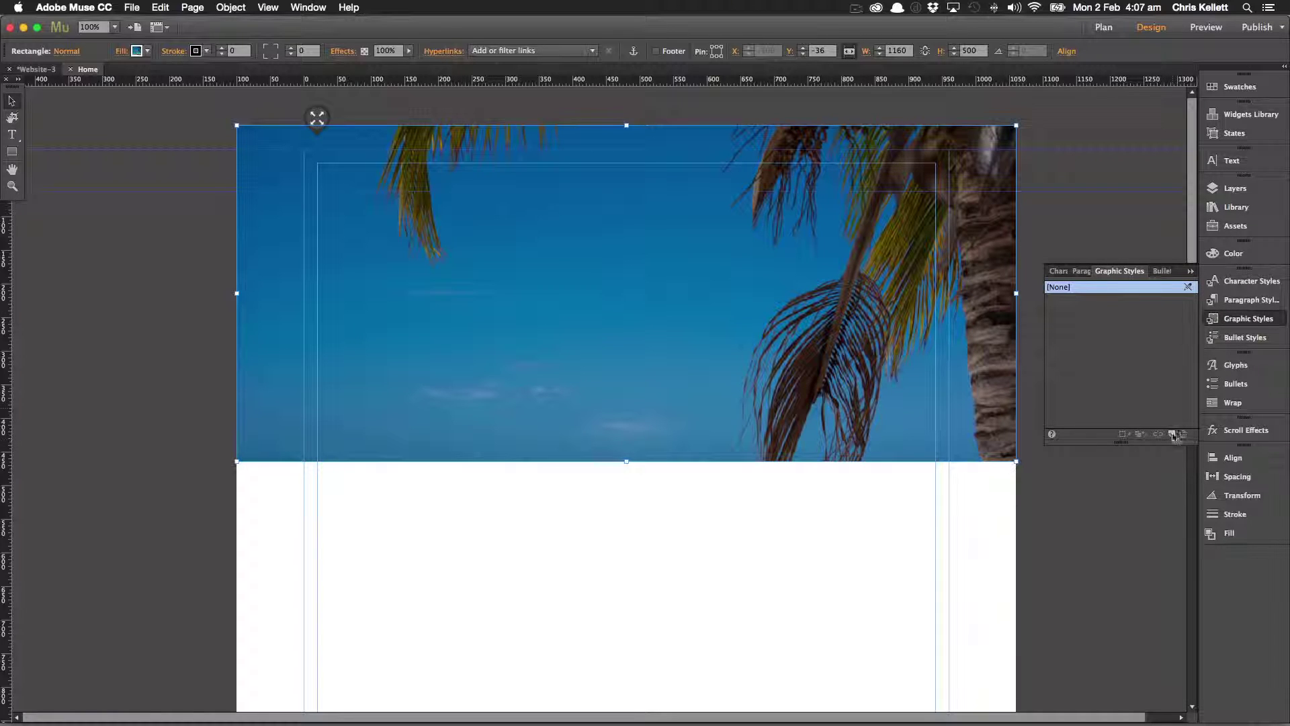
{"action": "double_click", "coordinate": [1065, 302]}
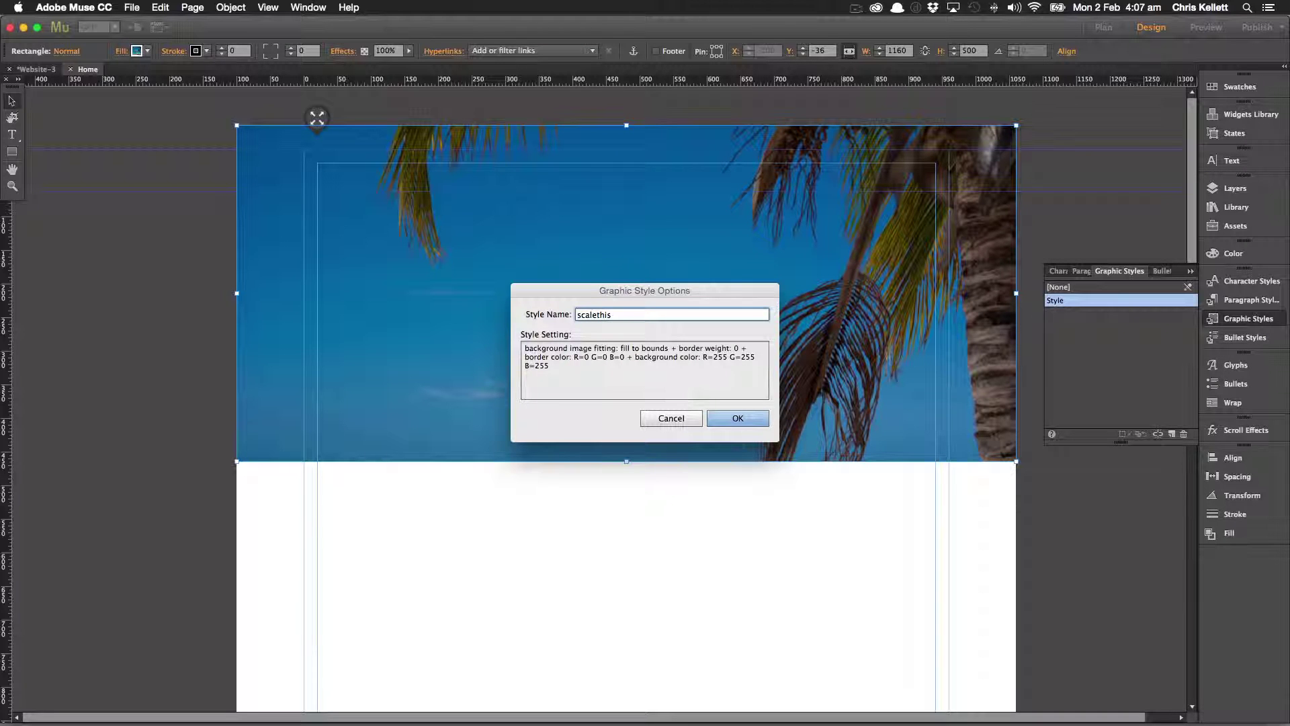
{"action": "left_click", "coordinate": [717, 421]}
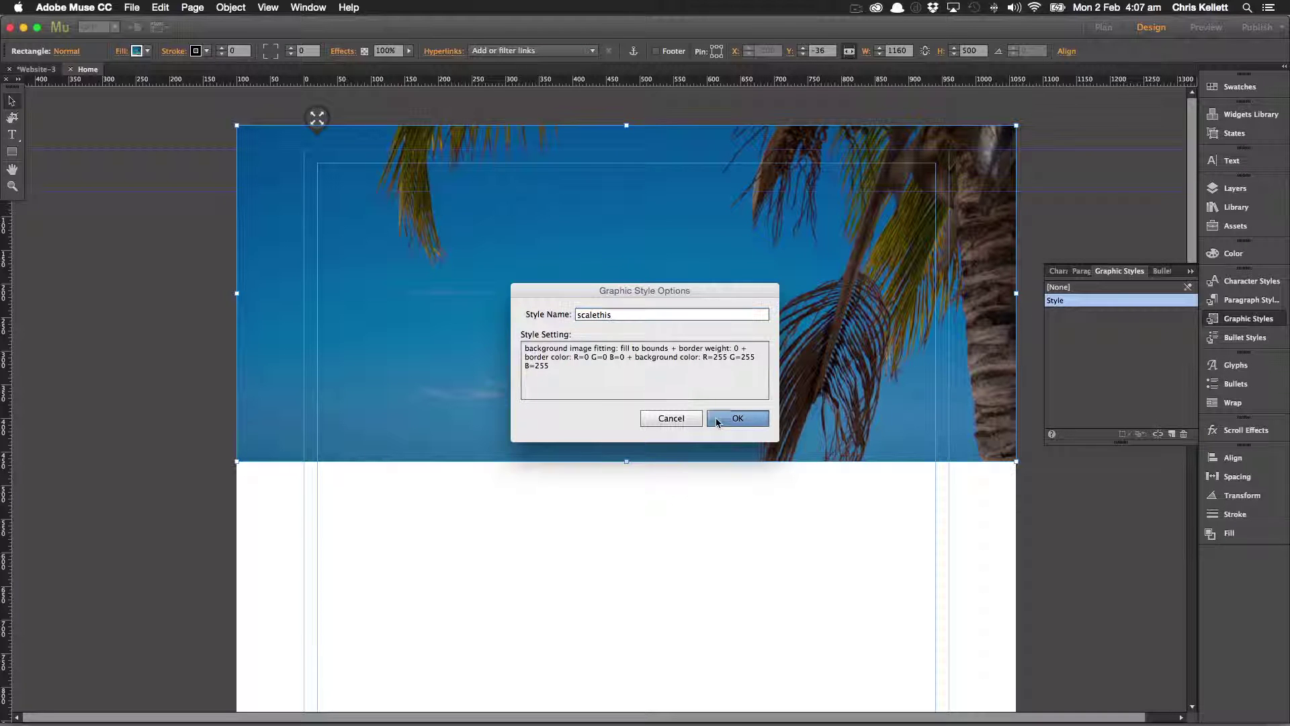
{"action": "left_click", "coordinate": [684, 539]}
{"action": "left_click", "coordinate": [131, 7]}
{"action": "left_click", "coordinate": [169, 221]}
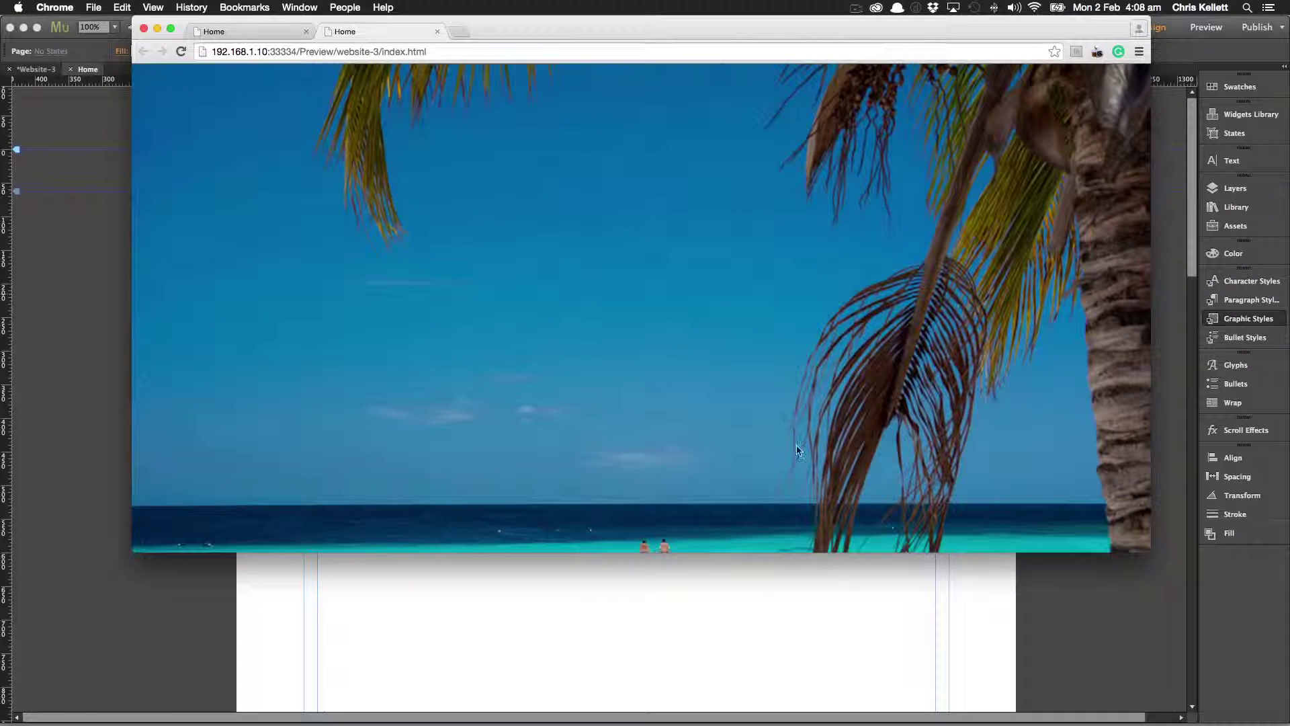
{"action": "left_click_drag", "start_coordinate": [1147, 549], "coordinate": [1162, 652]}
{"action": "scroll", "coordinate": [710, 489], "scroll_direction": "down", "scroll_amount": 6}
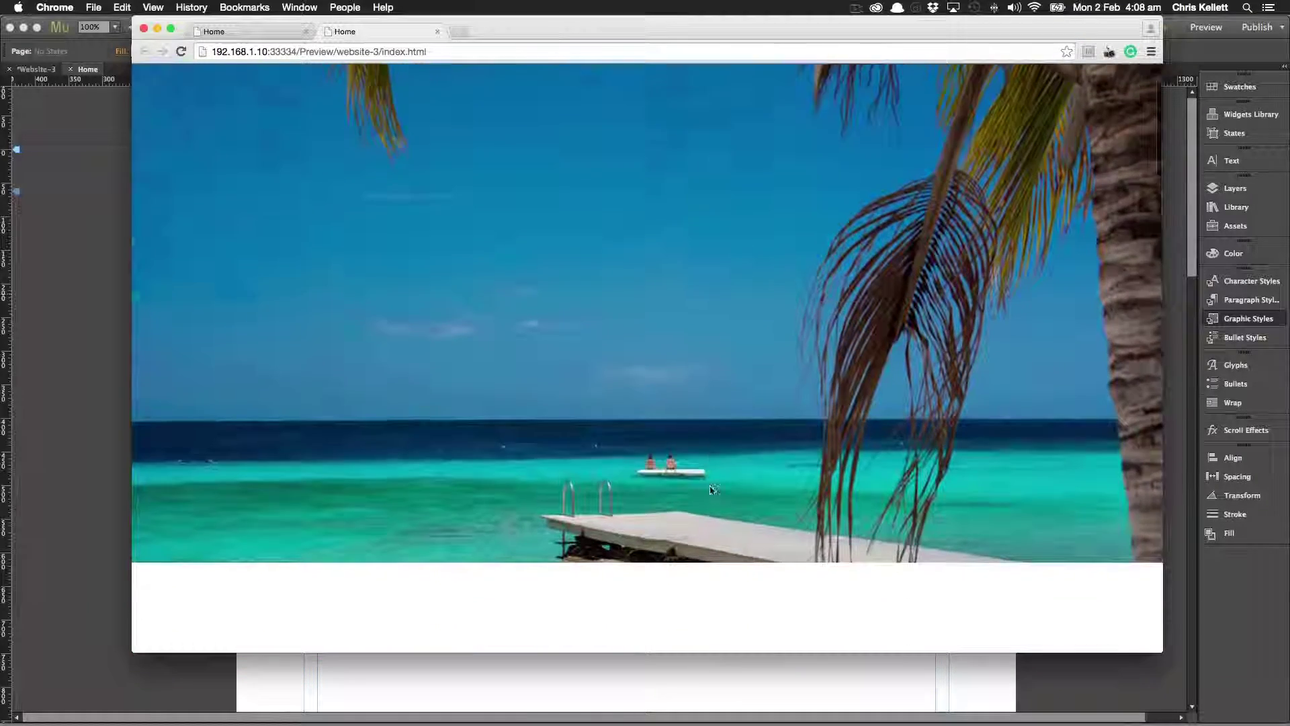
{"action": "scroll", "coordinate": [711, 490], "scroll_direction": "down", "scroll_amount": 3}
{"action": "scroll", "coordinate": [711, 490], "scroll_direction": "up", "scroll_amount": 10}
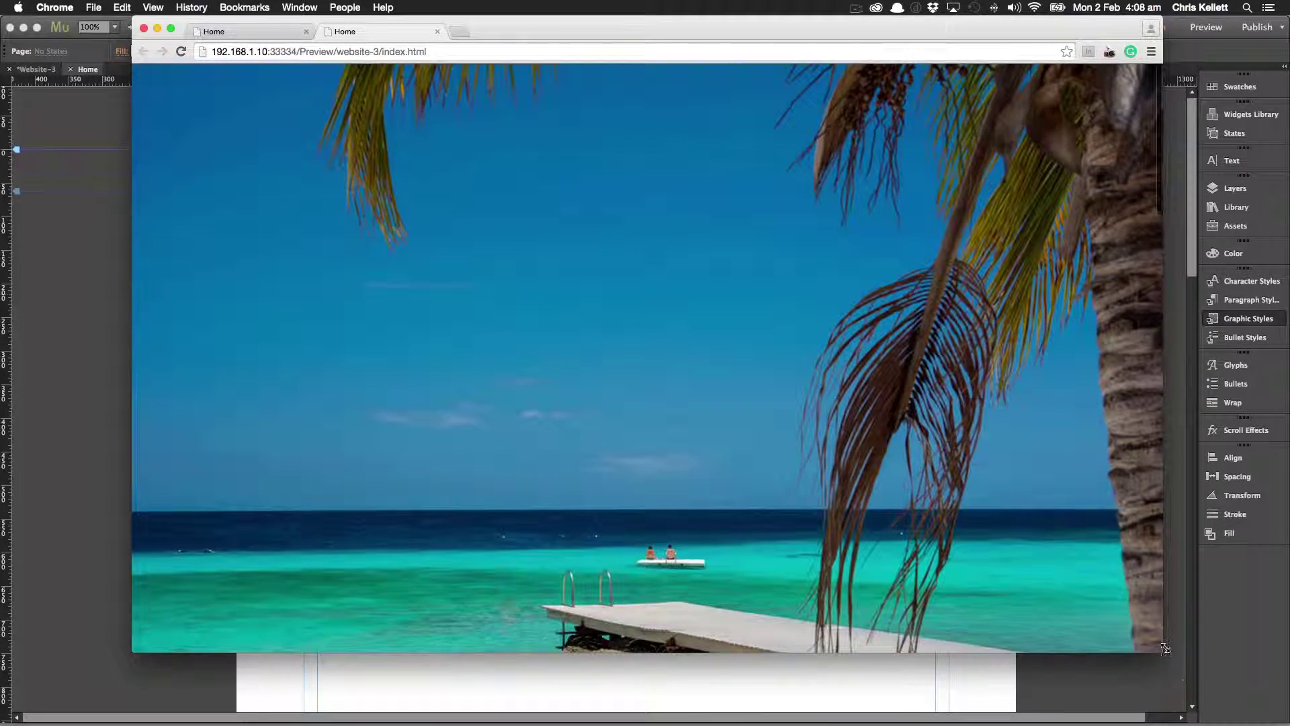
{"action": "left_click_drag", "start_coordinate": [1164, 648], "coordinate": [922, 572]}
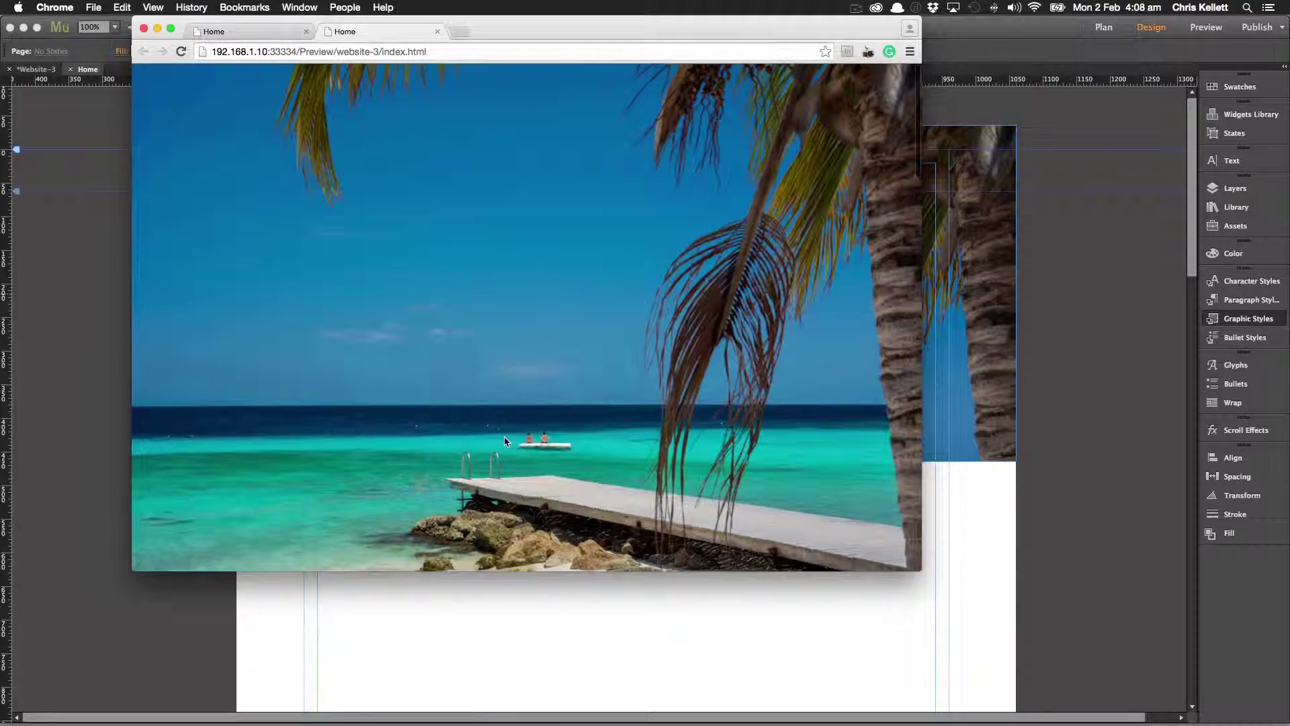
{"action": "scroll", "coordinate": [492, 428], "scroll_direction": "down", "scroll_amount": 2}
{"action": "scroll", "coordinate": [476, 373], "scroll_direction": "up", "scroll_amount": 2}
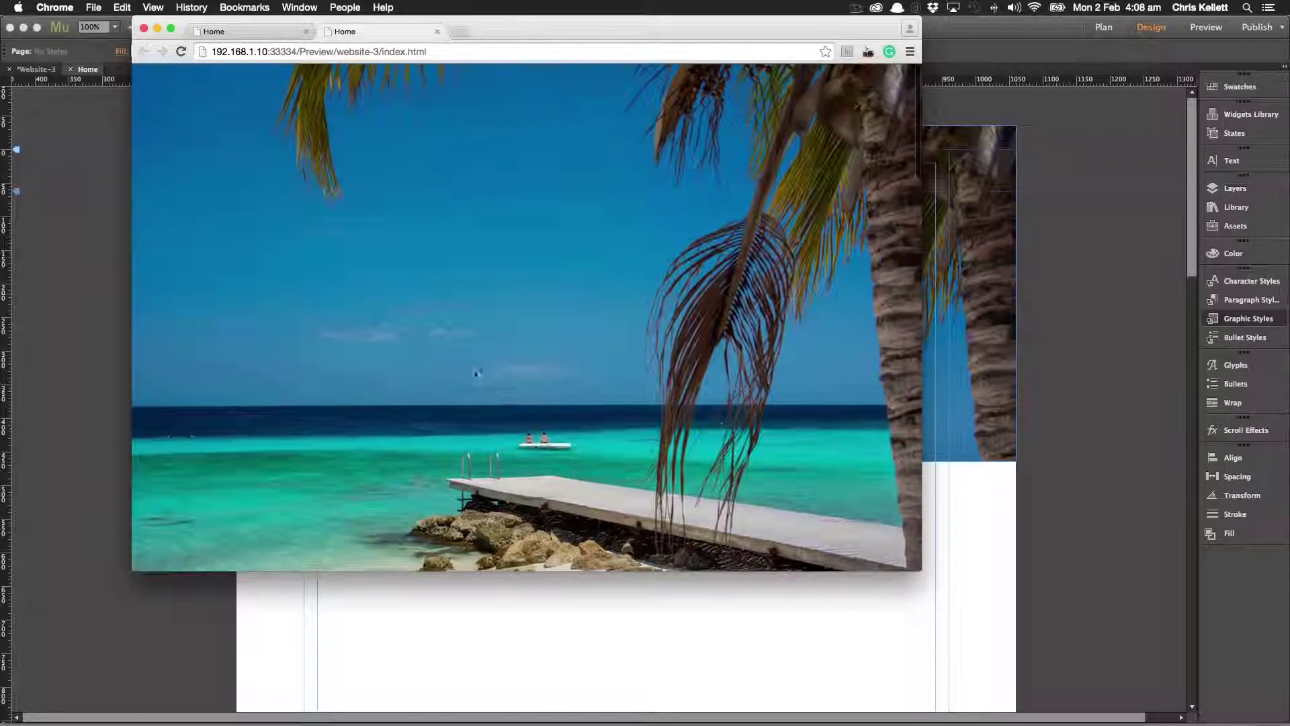
{"action": "left_click_drag", "start_coordinate": [921, 571], "coordinate": [1024, 582]}
{"action": "scroll", "coordinate": [632, 456], "scroll_direction": "down", "scroll_amount": 10}
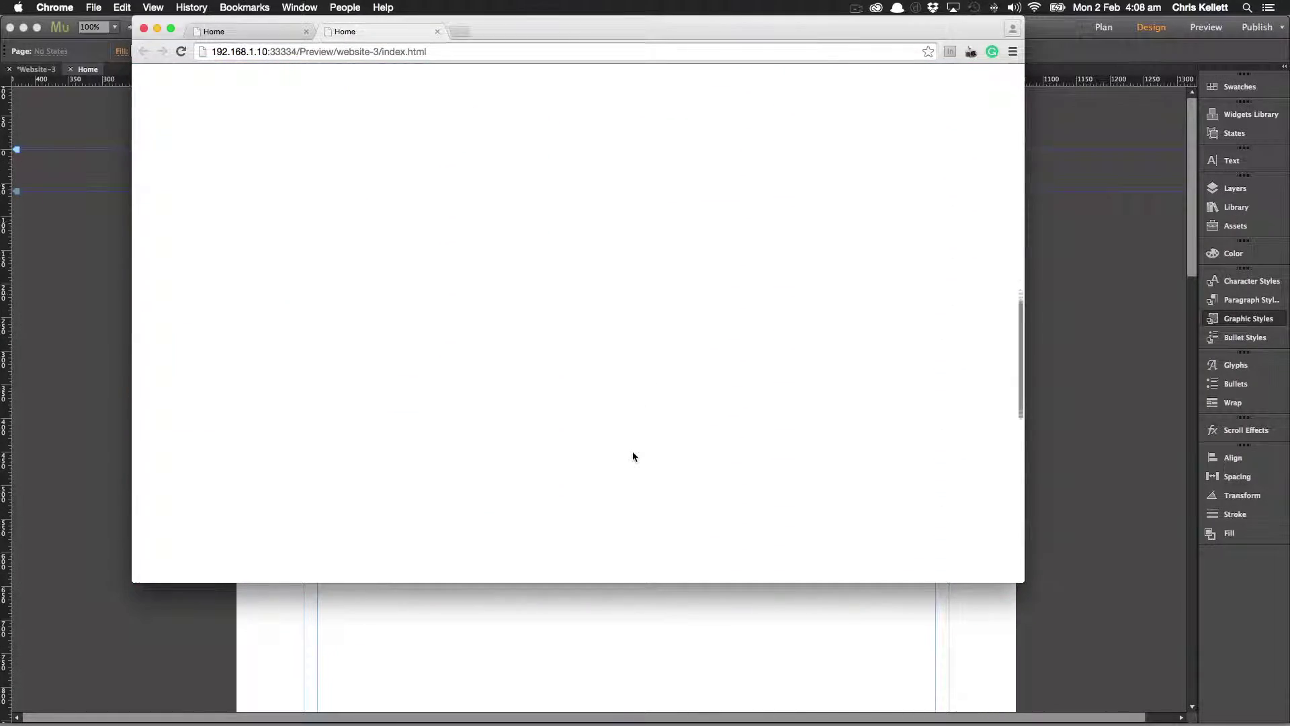
{"action": "scroll", "coordinate": [632, 456], "scroll_direction": "up", "scroll_amount": 10}
{"action": "scroll", "coordinate": [632, 456], "scroll_direction": "down", "scroll_amount": 15}
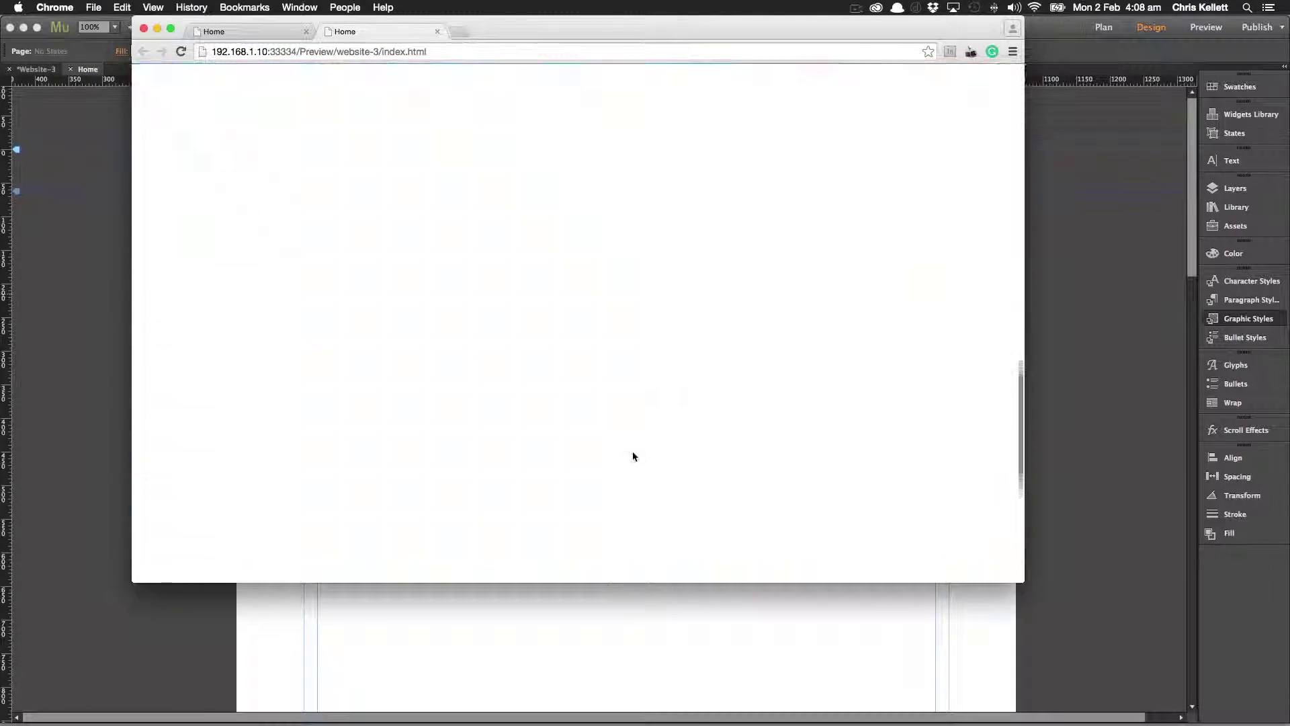
{"action": "scroll", "coordinate": [632, 456], "scroll_direction": "up", "scroll_amount": 5}
{"action": "scroll", "coordinate": [633, 456], "scroll_direction": "up", "scroll_amount": 10}
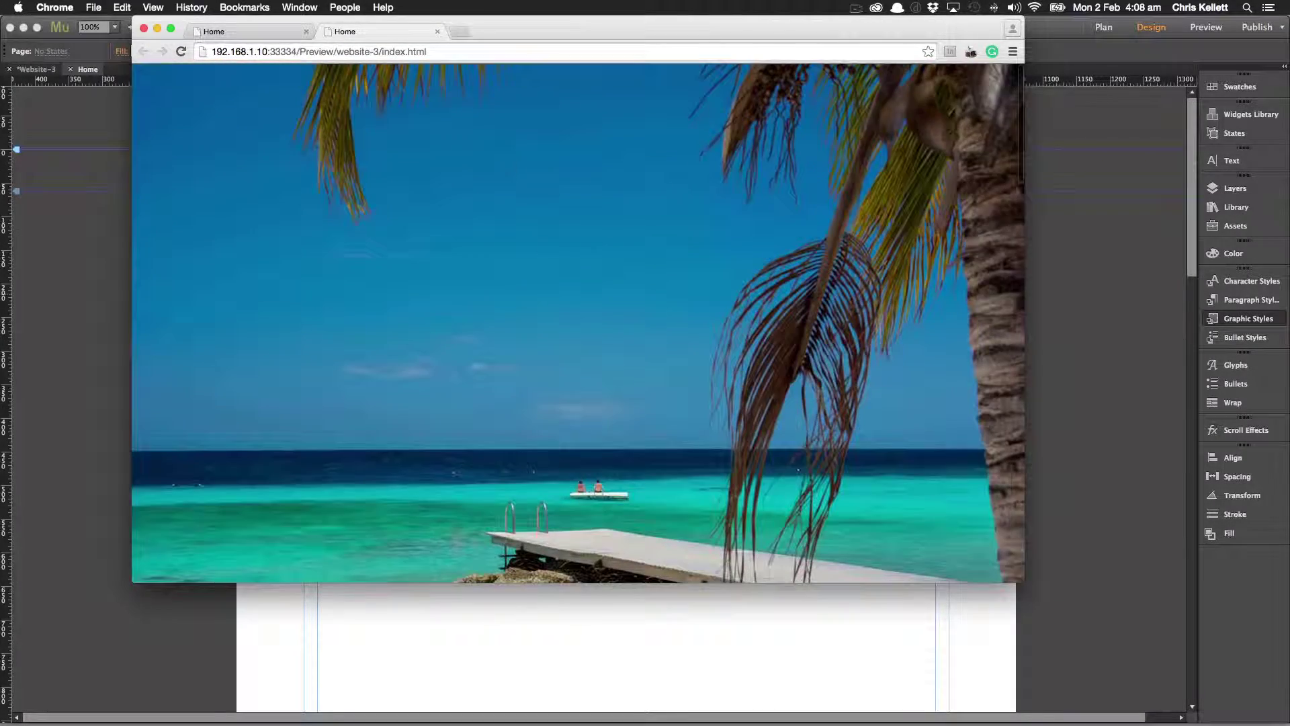
{"action": "left_click", "coordinate": [437, 31]}
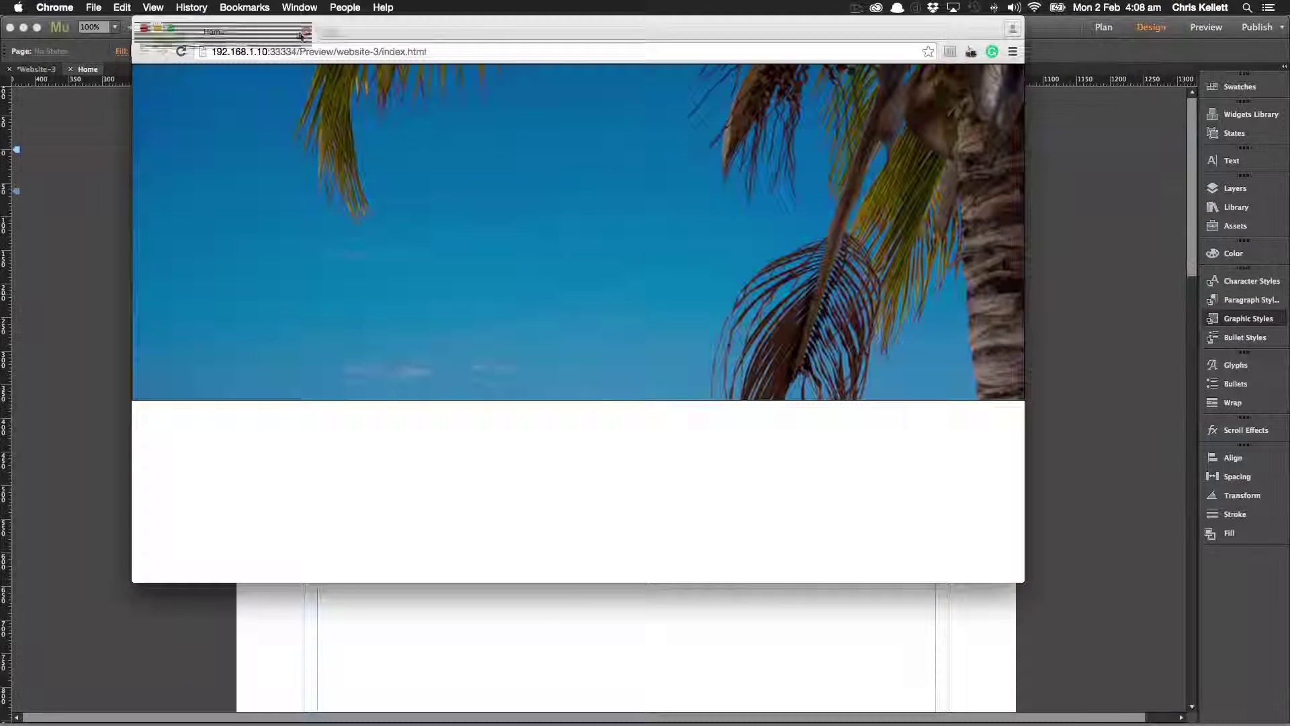
{"action": "left_click", "coordinate": [305, 31]}
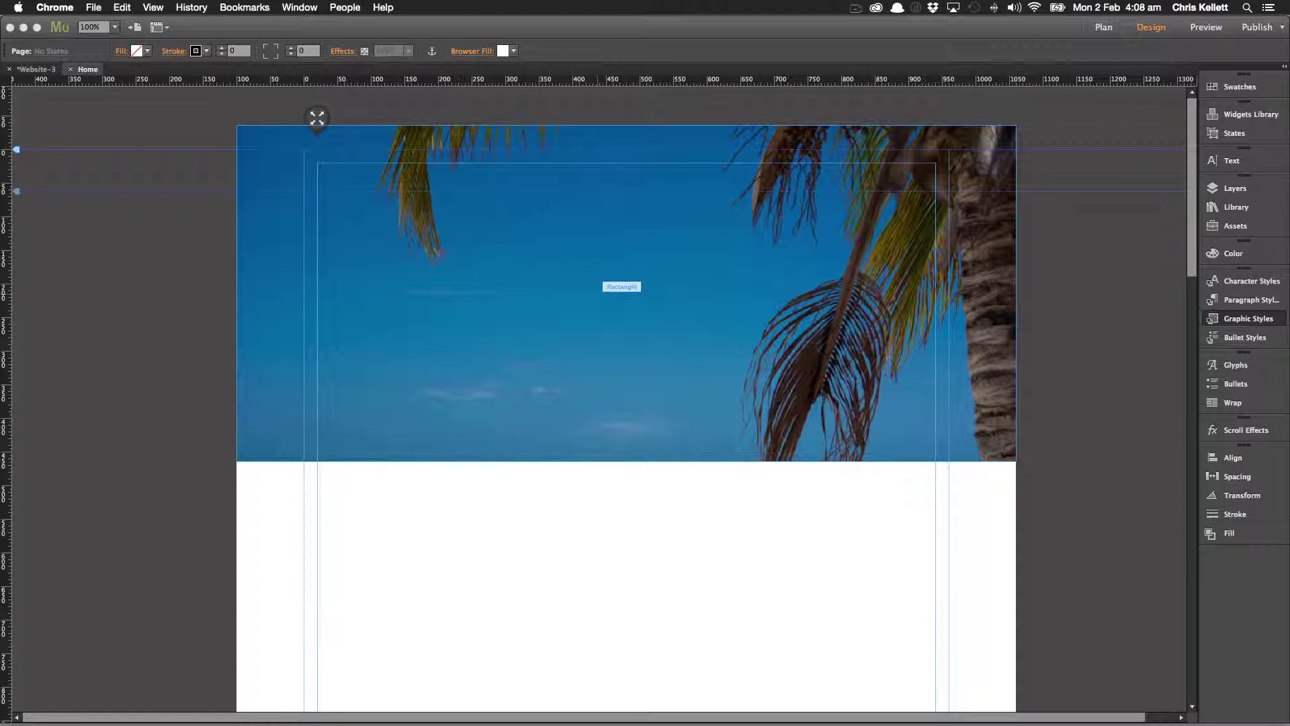